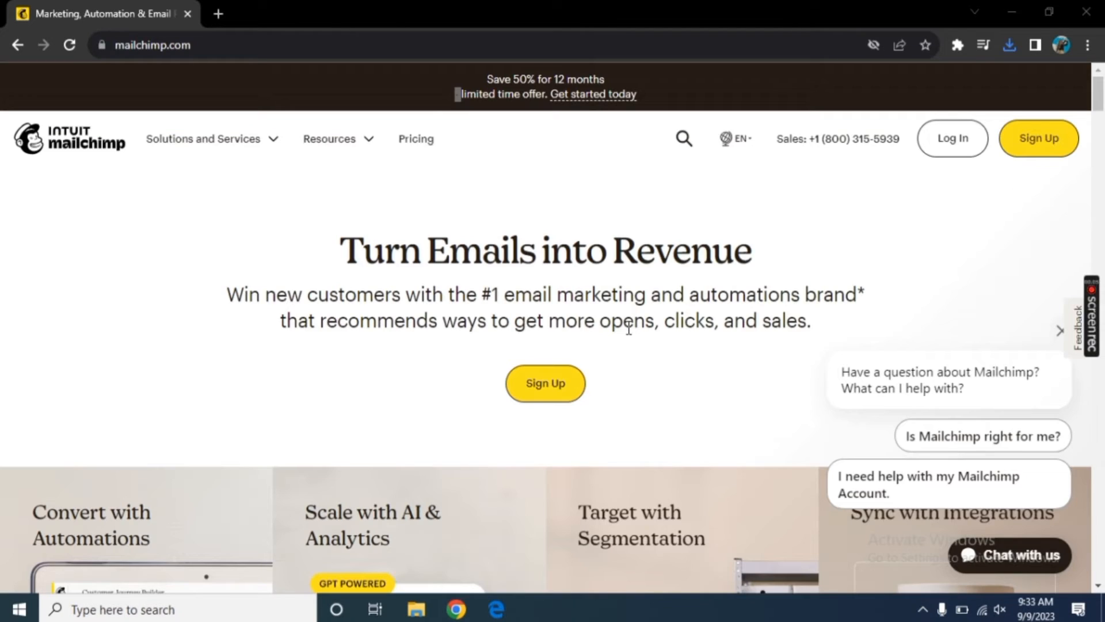
Look through the Mailchimp home page's feature sections and the comparison of the Premium, Standard, Essentials and Free plans
scroll(561, 362, "down", 6)
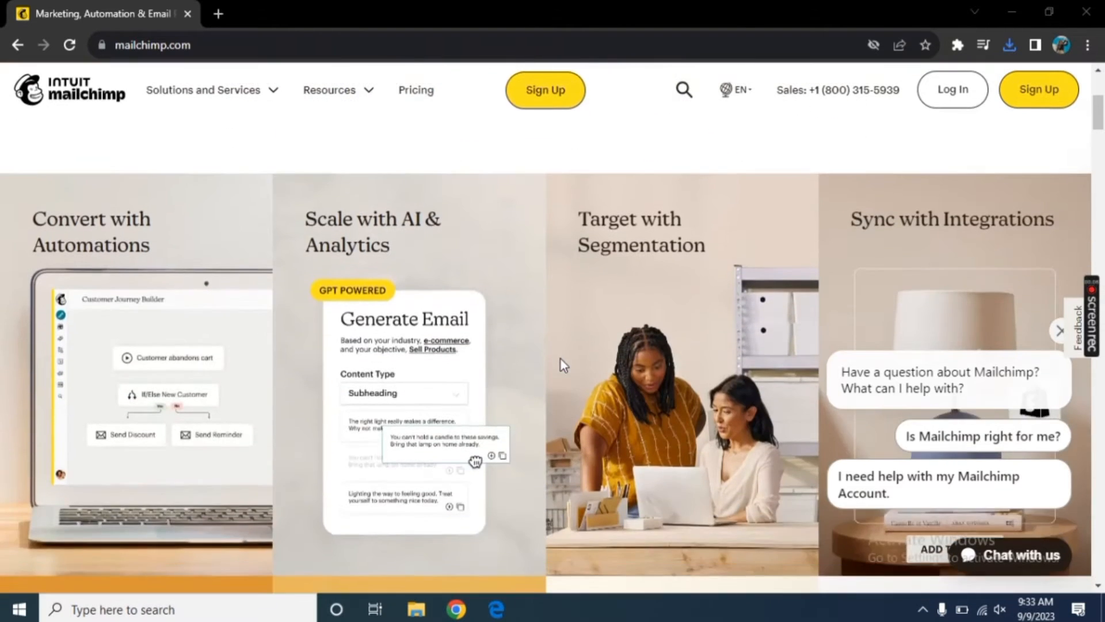
scroll(561, 357, "down", 5)
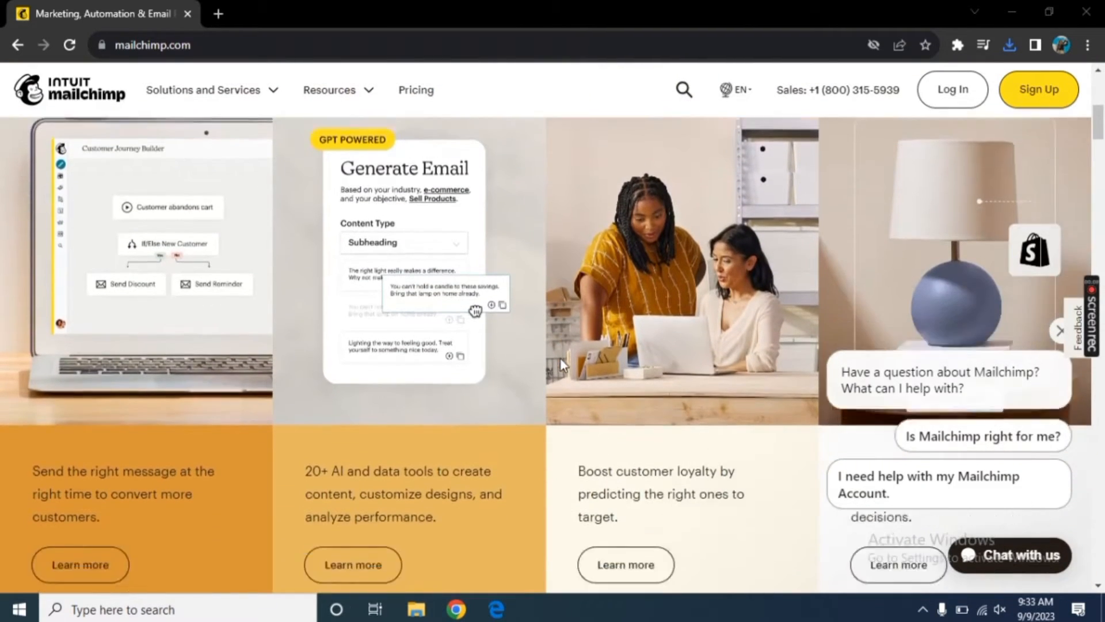
scroll(560, 358, "down", 6)
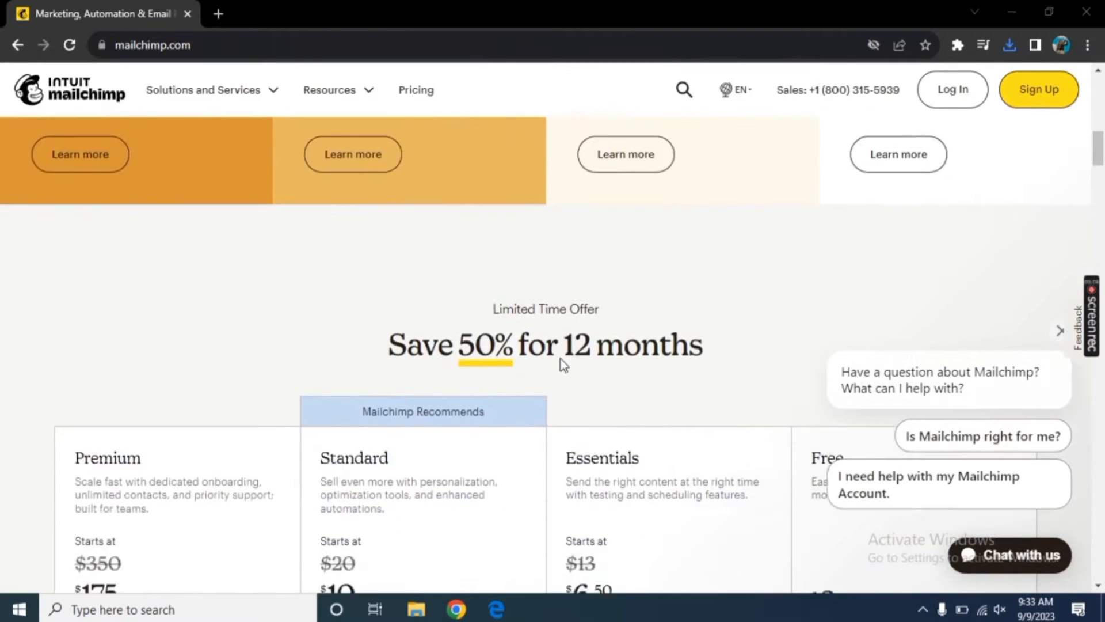
scroll(561, 358, "down", 2)
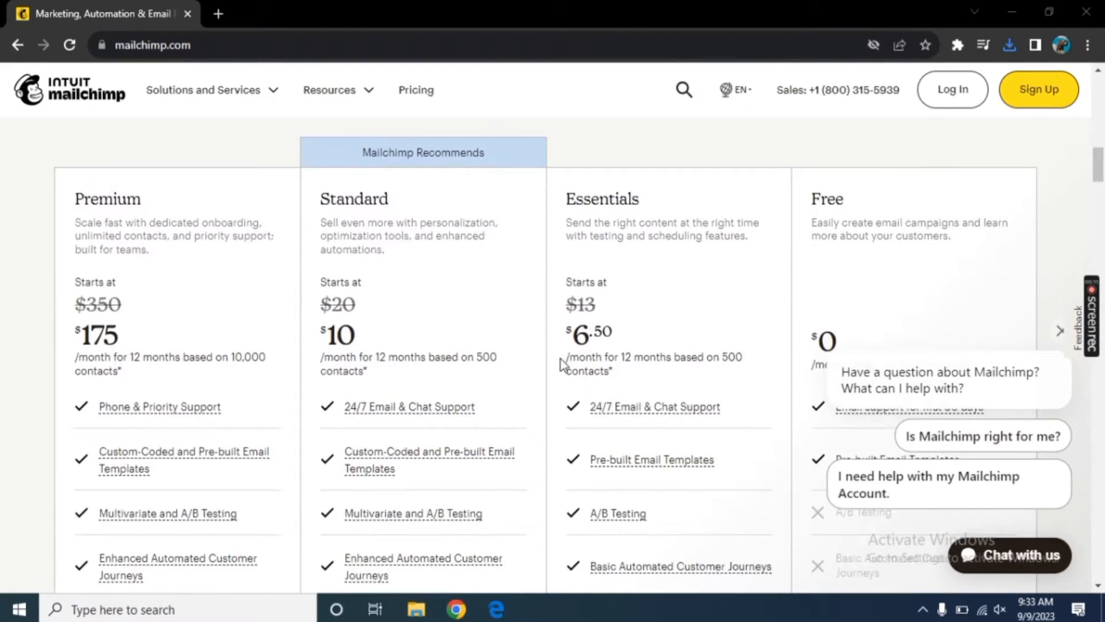
scroll(561, 363, "down", 3)
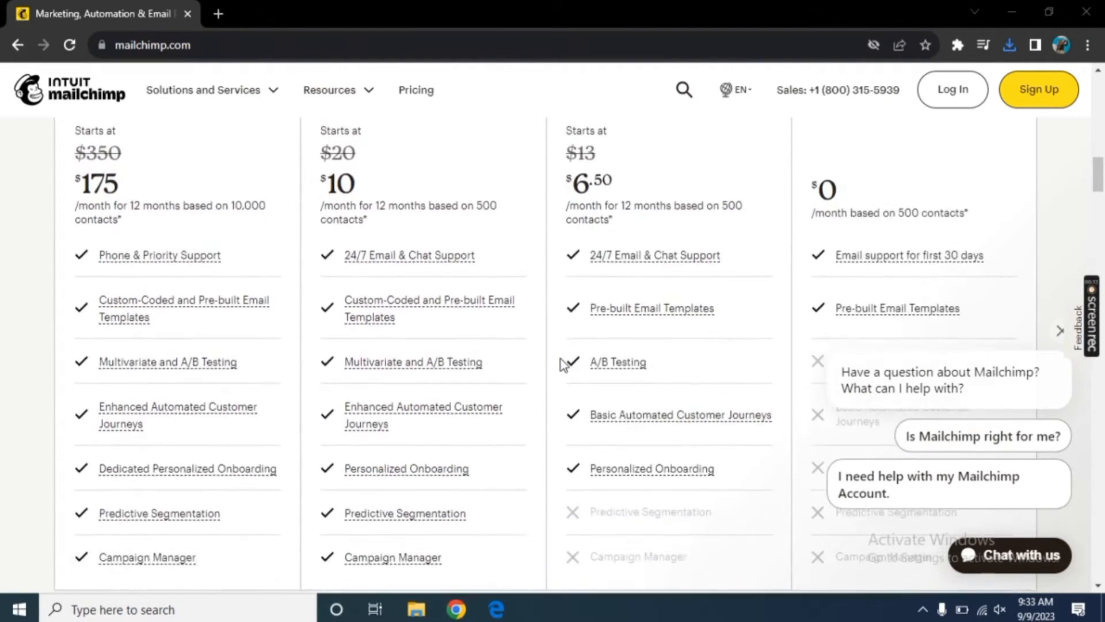
scroll(562, 364, "down", 5)
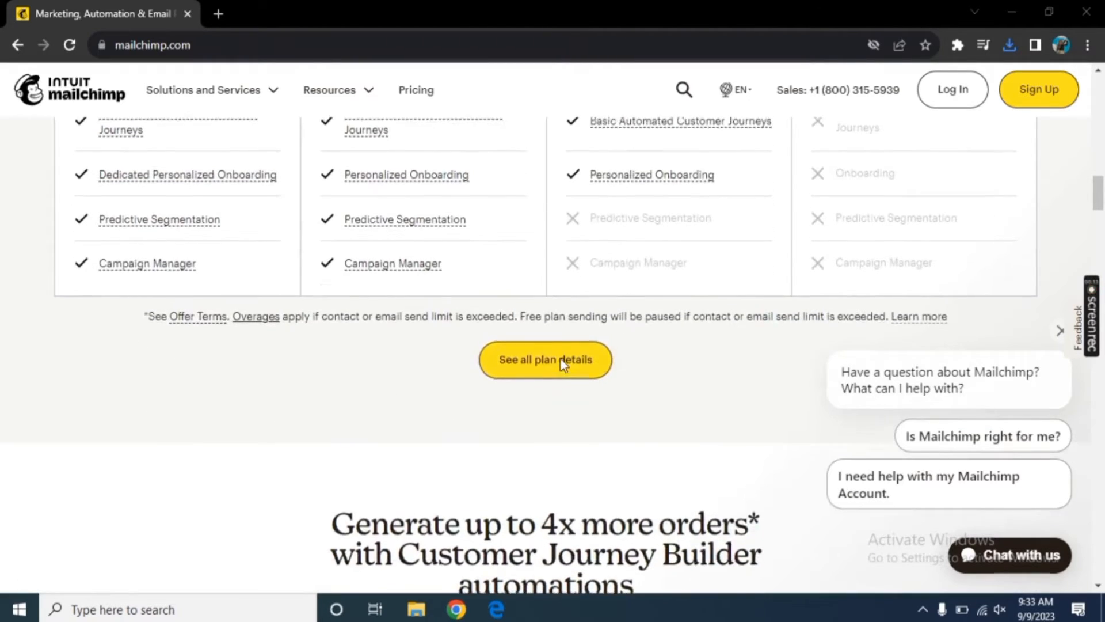
scroll(560, 358, "up", 15)
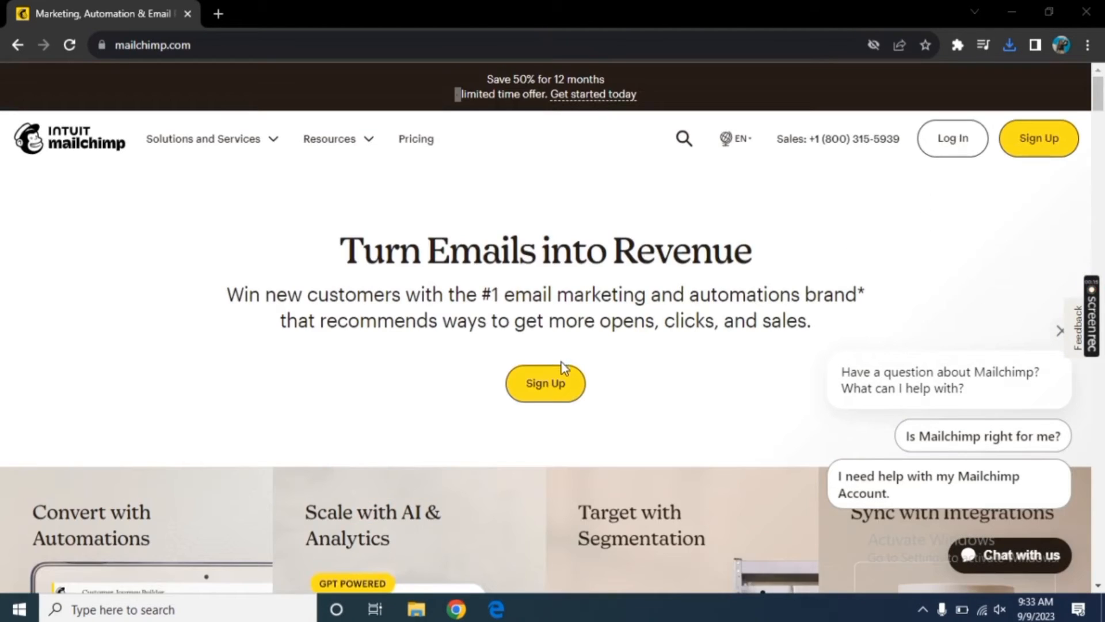
Open the sign-up form and fill in the business email and the username digibuddy
left_click(546, 387)
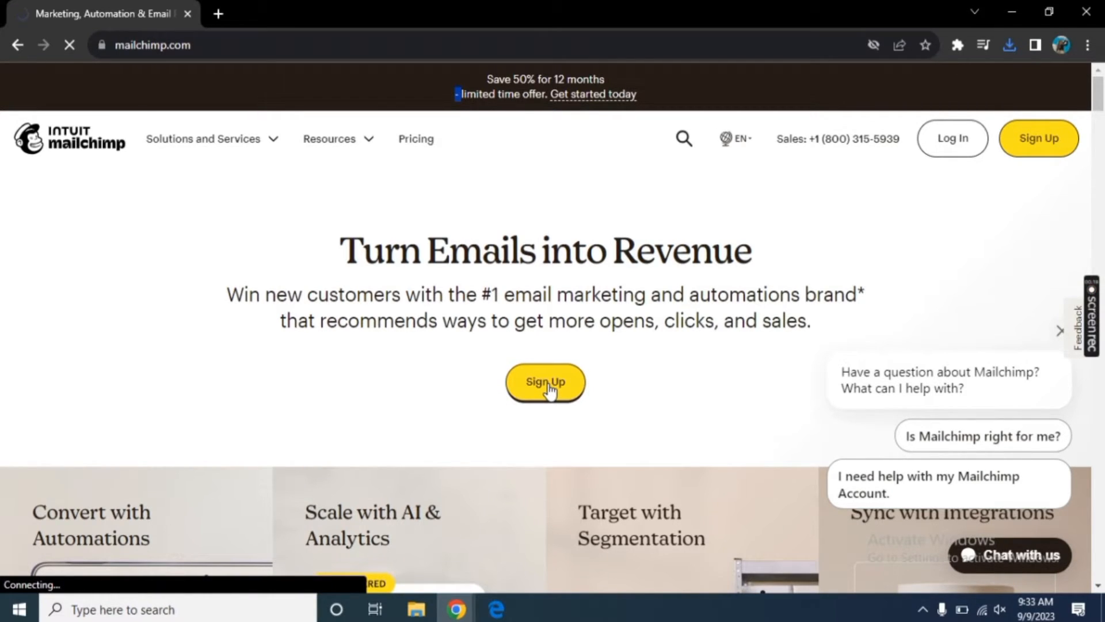
left_click(565, 303)
type("@gmail.com")
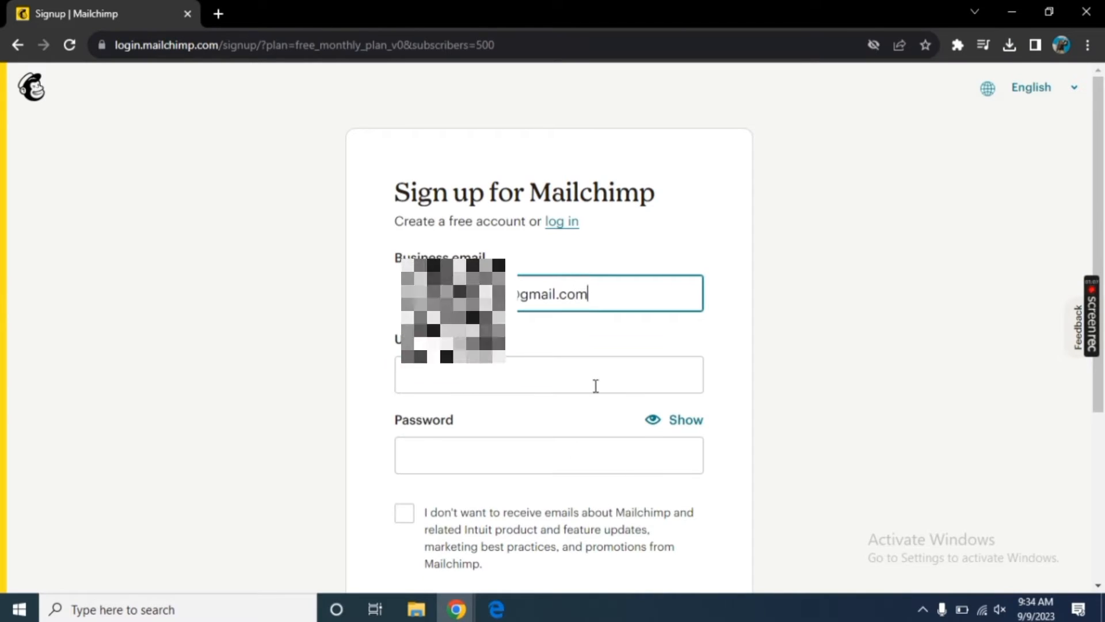
left_click(594, 383)
type("digibud")
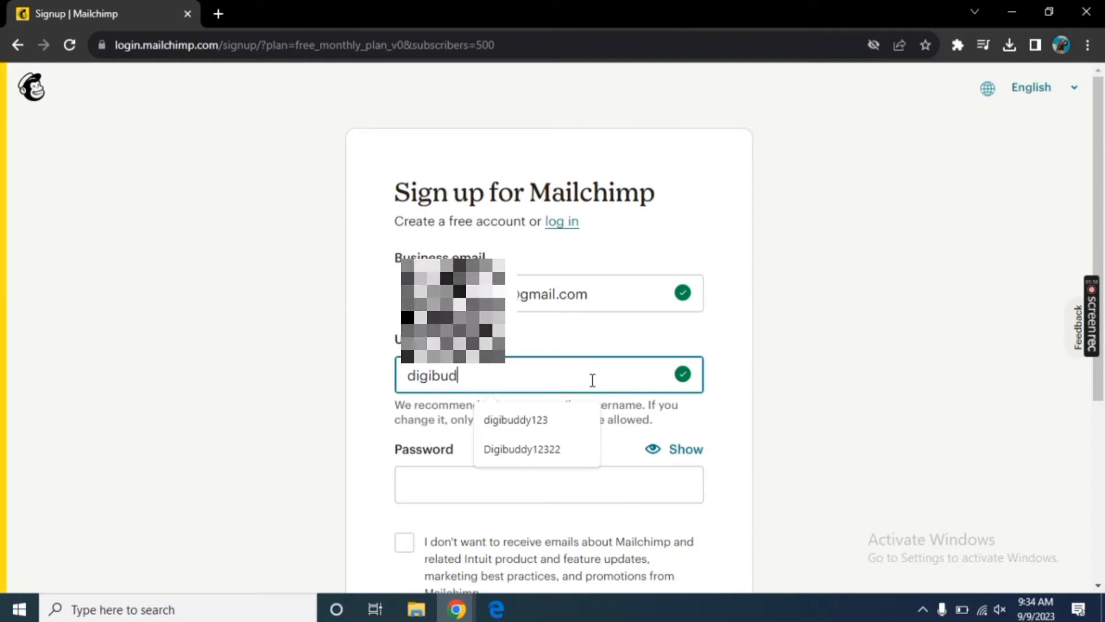
type("dy")
Enter the account password in the sign-up form
left_click(563, 493)
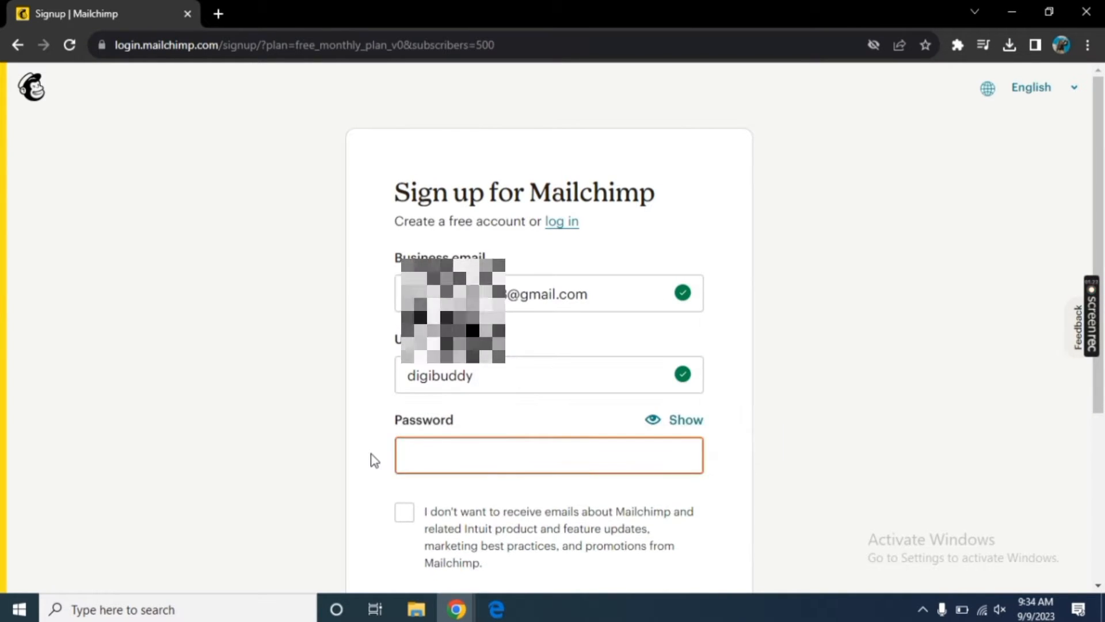
left_click(424, 458)
type("•••••••••••")
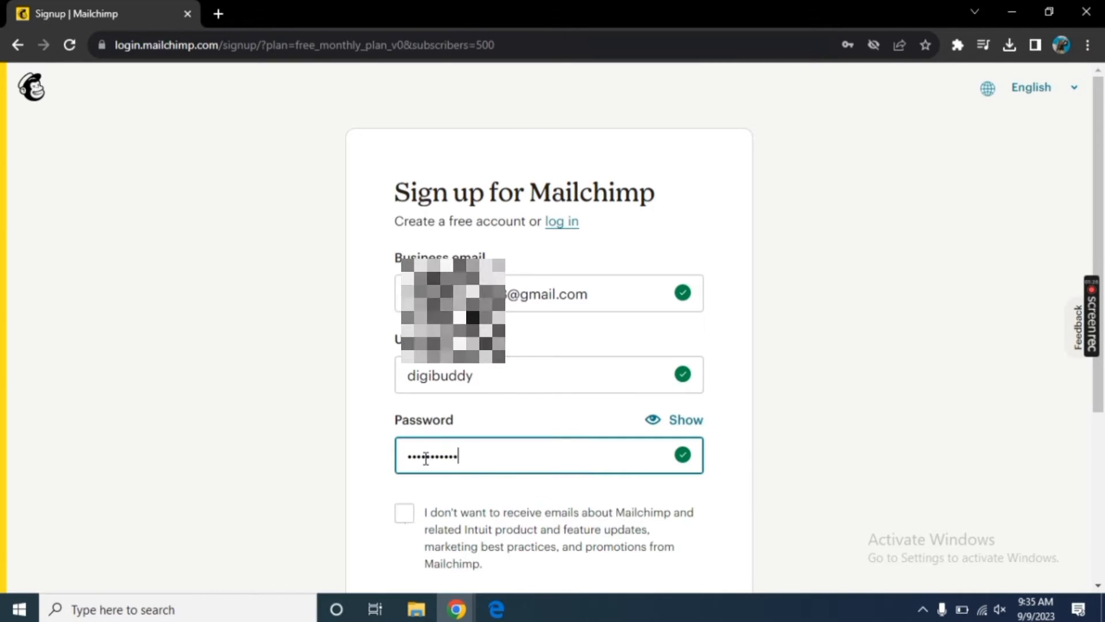
Opt out of Mailchimp product and promotion emails and submit the sign-up form
scroll(410, 507, "down", 1)
left_click(405, 473)
scroll(412, 483, "down", 4)
left_click(457, 418)
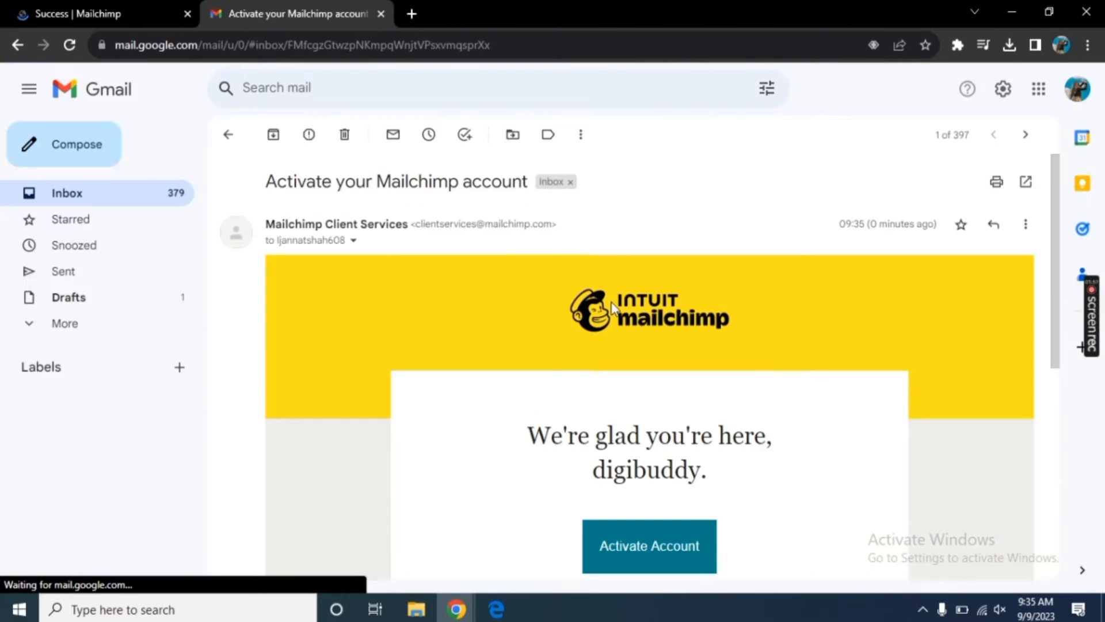
Activate the new account from the Mailchimp activation email in Gmail
scroll(587, 409, "down", 5)
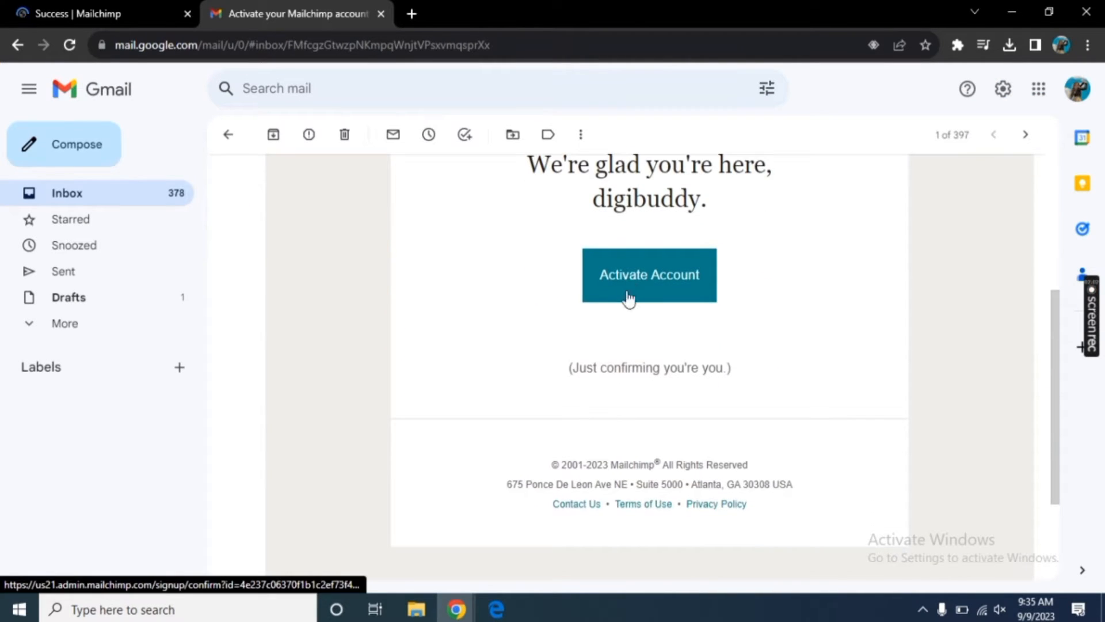
scroll(628, 299, "up", 2)
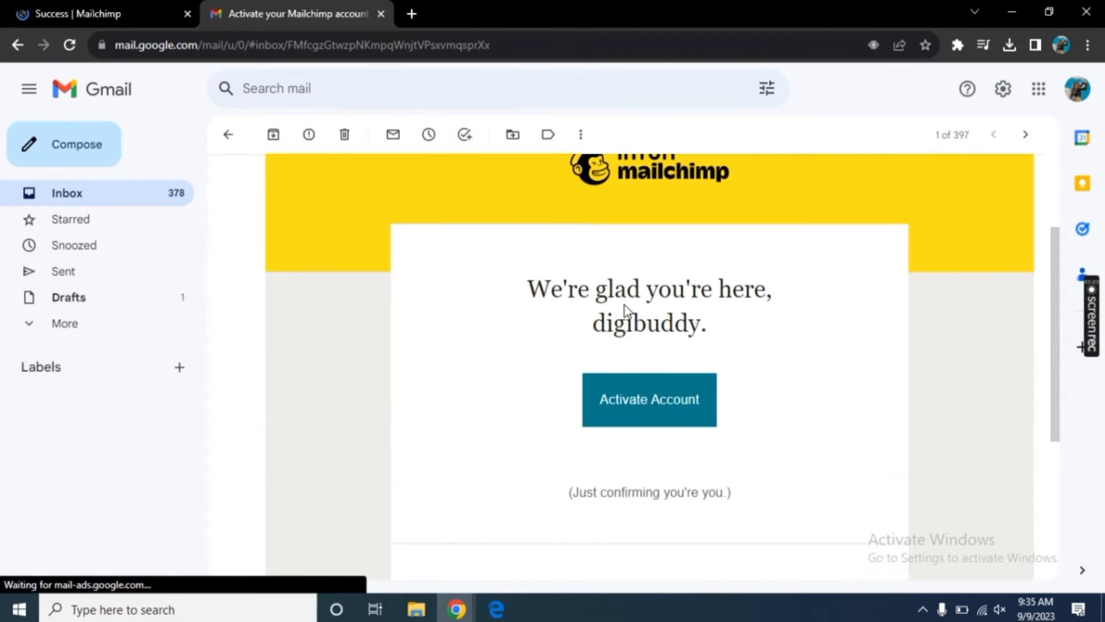
left_click(649, 414)
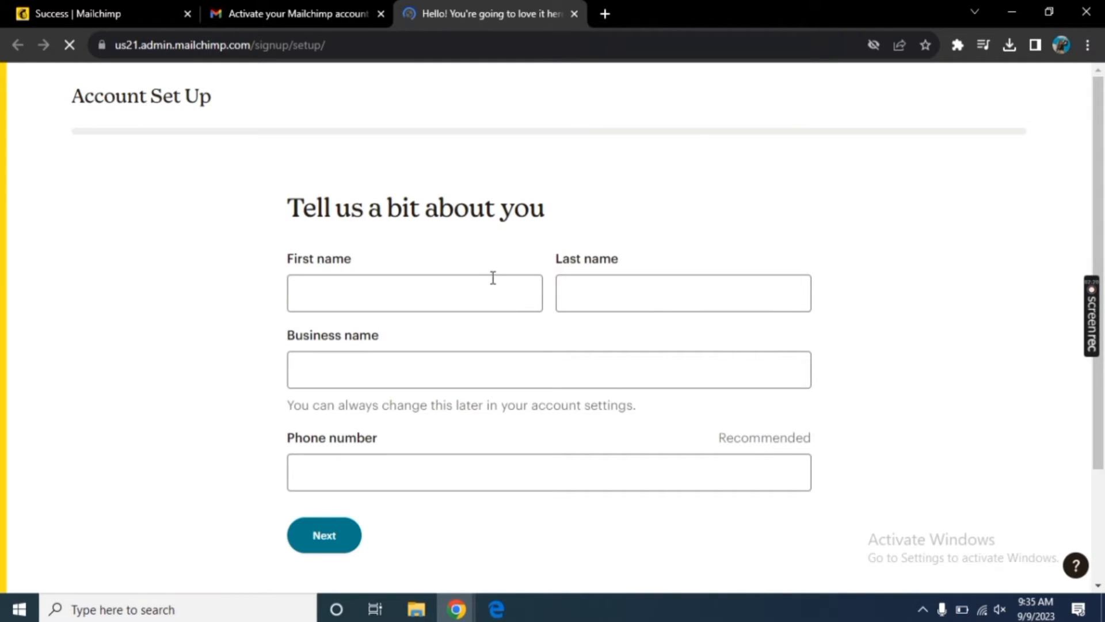
Fill in the first and last name for the account setup and proceed to the business address
left_click(499, 293)
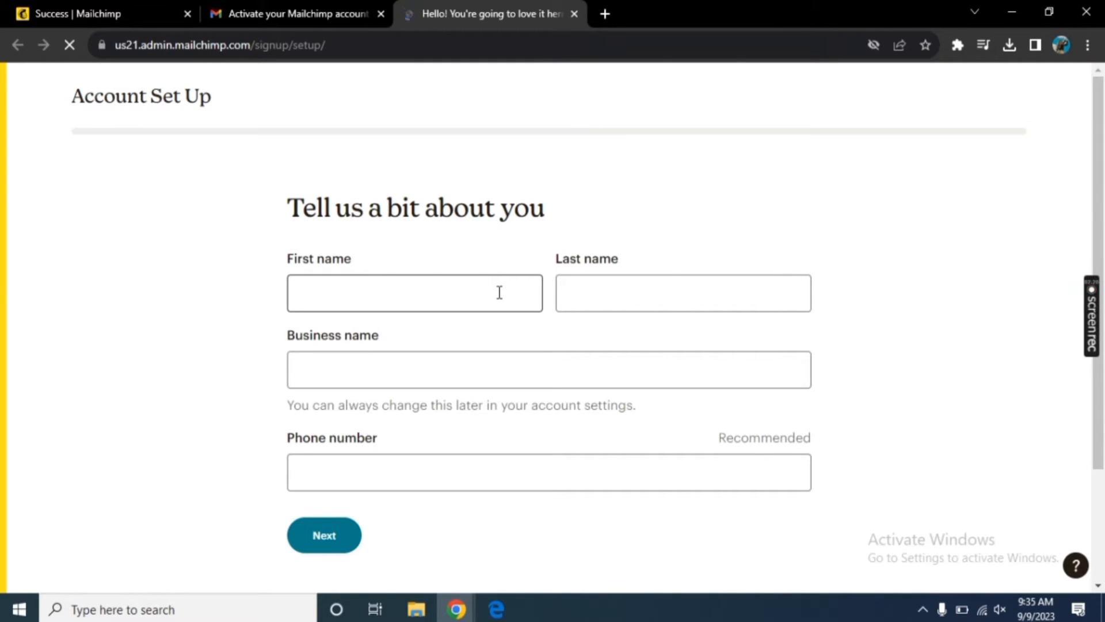
type("digi")
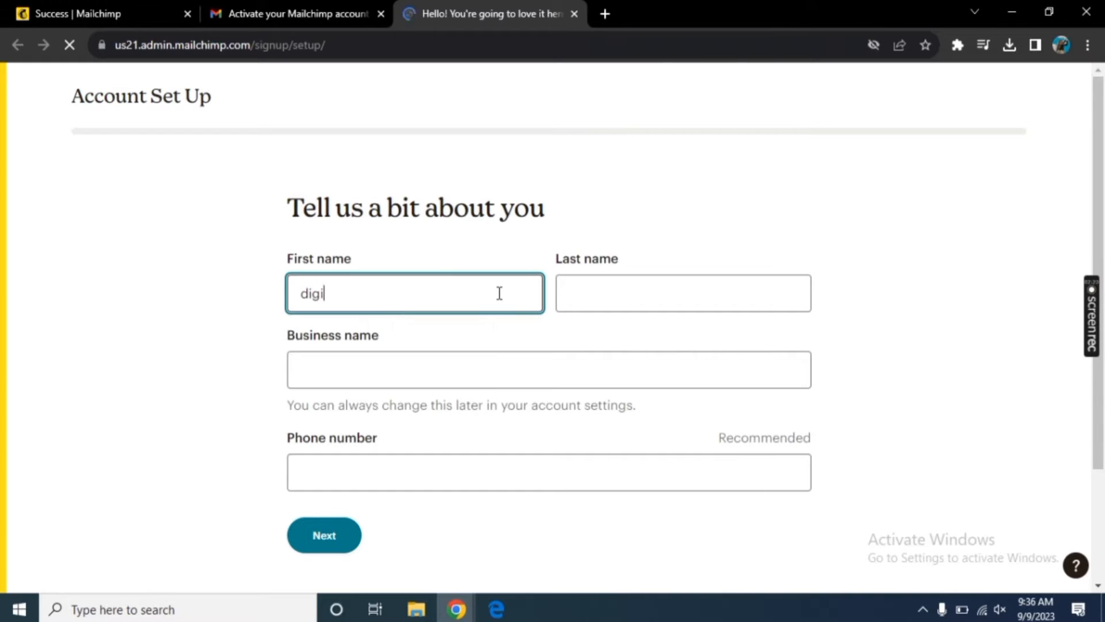
left_click(624, 293)
type("buddy")
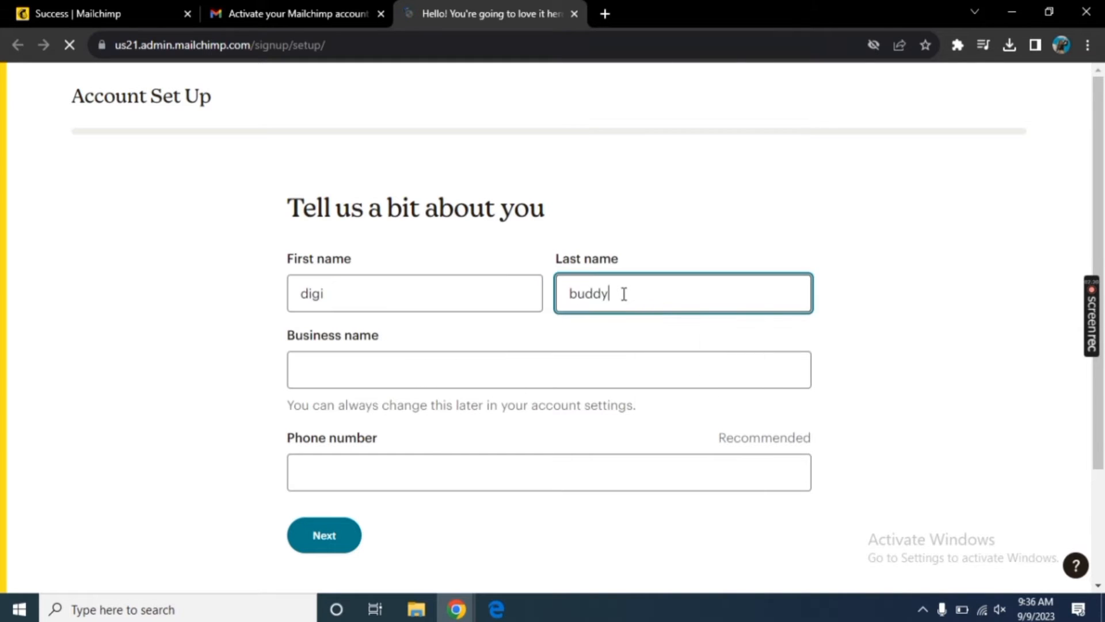
left_click(430, 485)
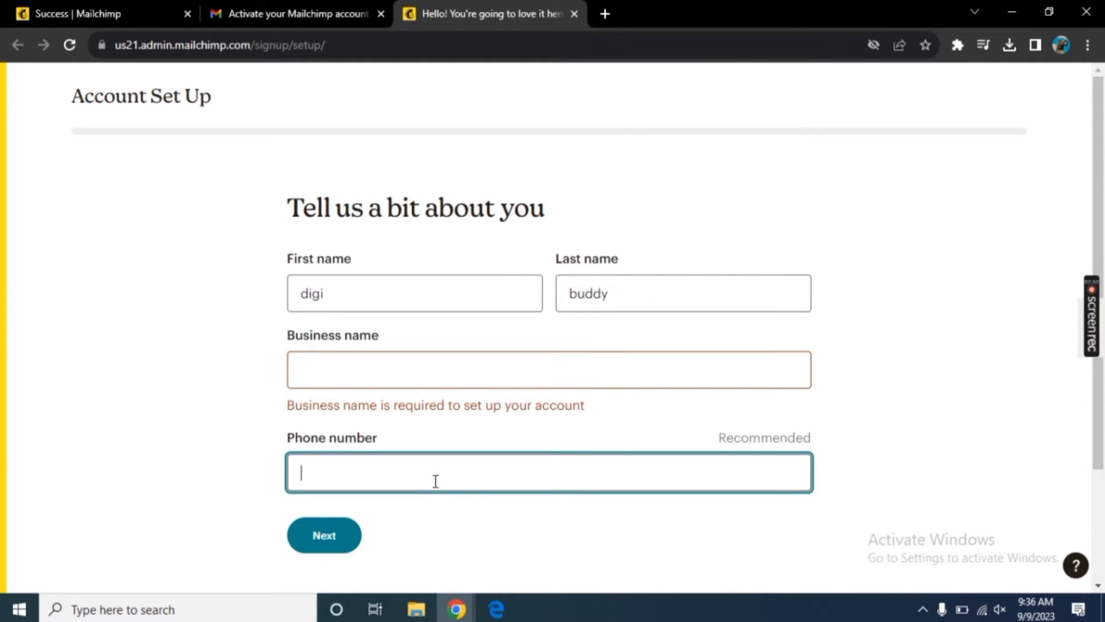
left_click(330, 536)
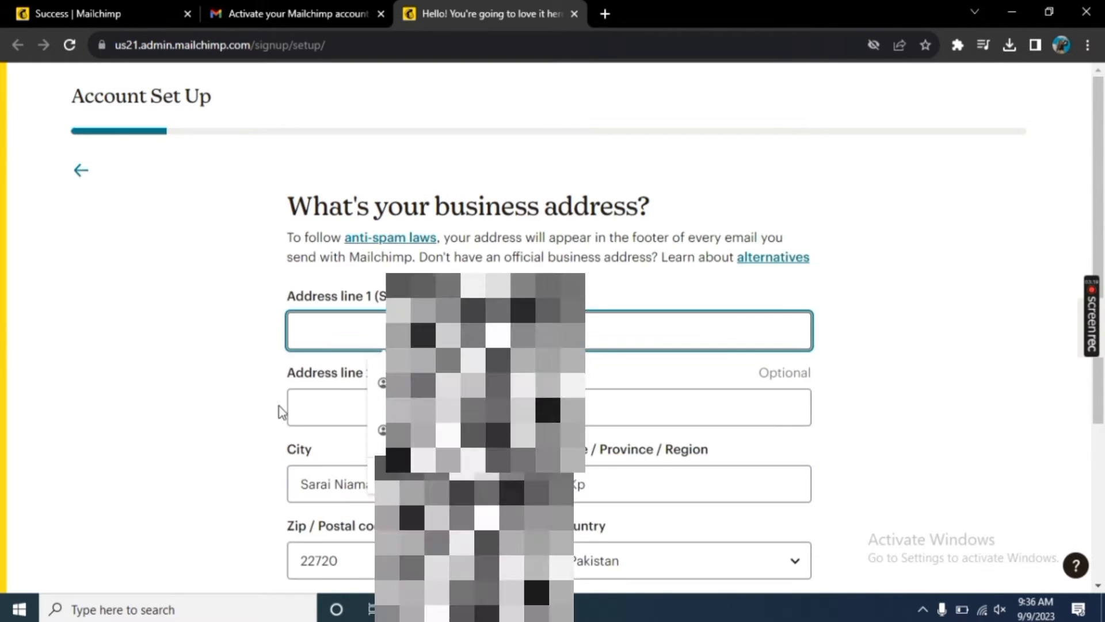
Clear the prefilled city and replace the state or province with the suggested entry in the business address
left_click(390, 436)
scroll(391, 436, "down", 2)
left_click(409, 412)
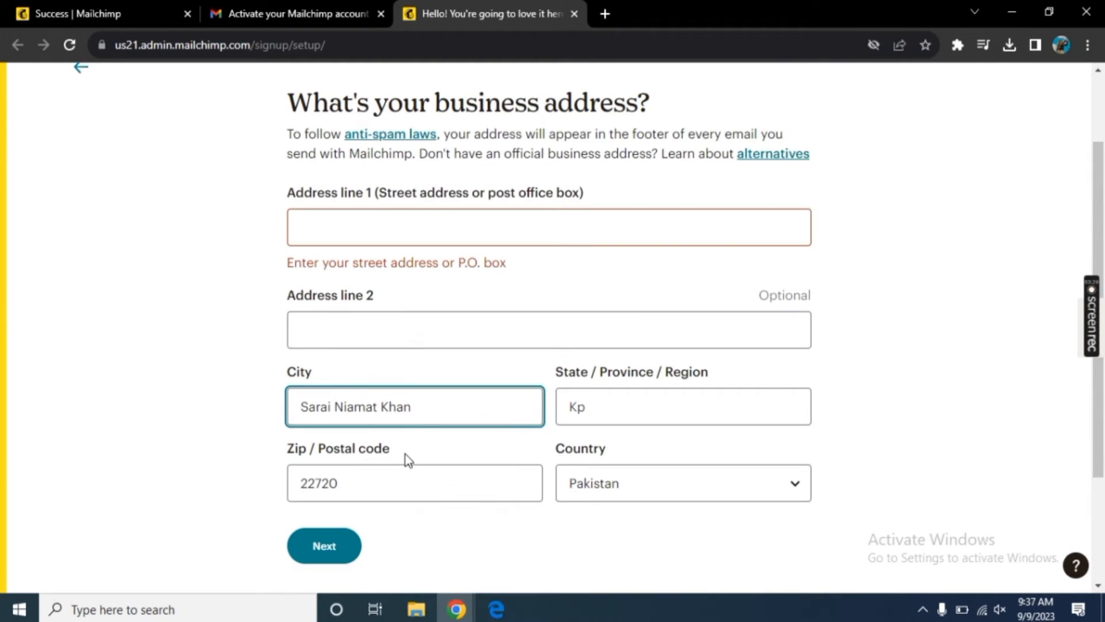
key("ctrl+a")
key("BackSpace")
left_click(589, 417)
left_click(708, 461)
Clear the prefilled postal code and submit the business address
left_click(503, 512)
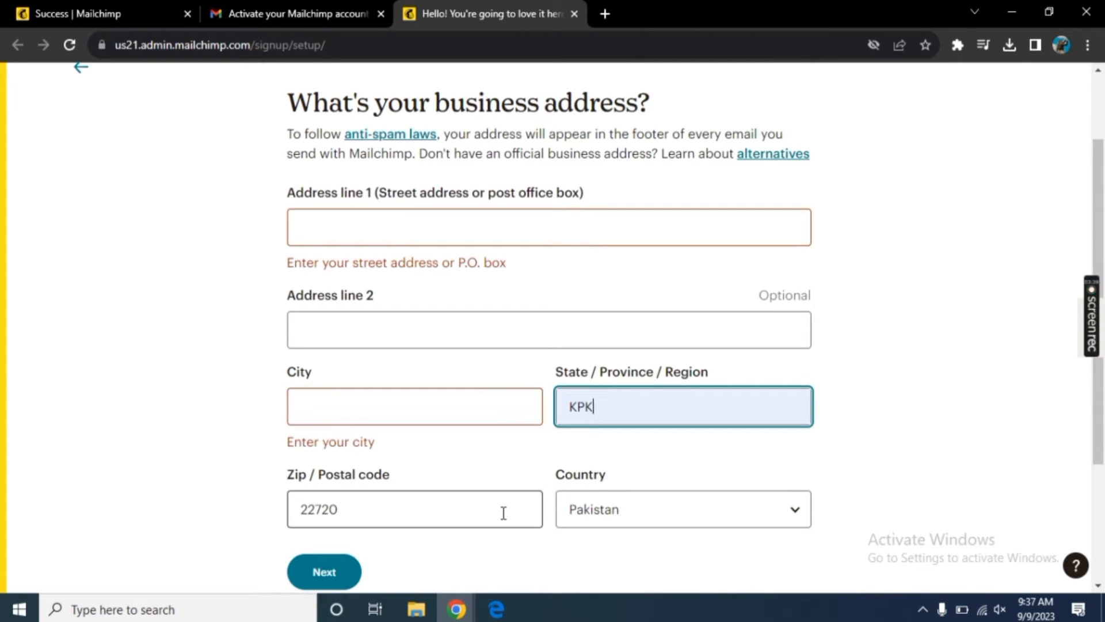
key("ctrl+a")
key("BackSpace")
left_click(468, 537)
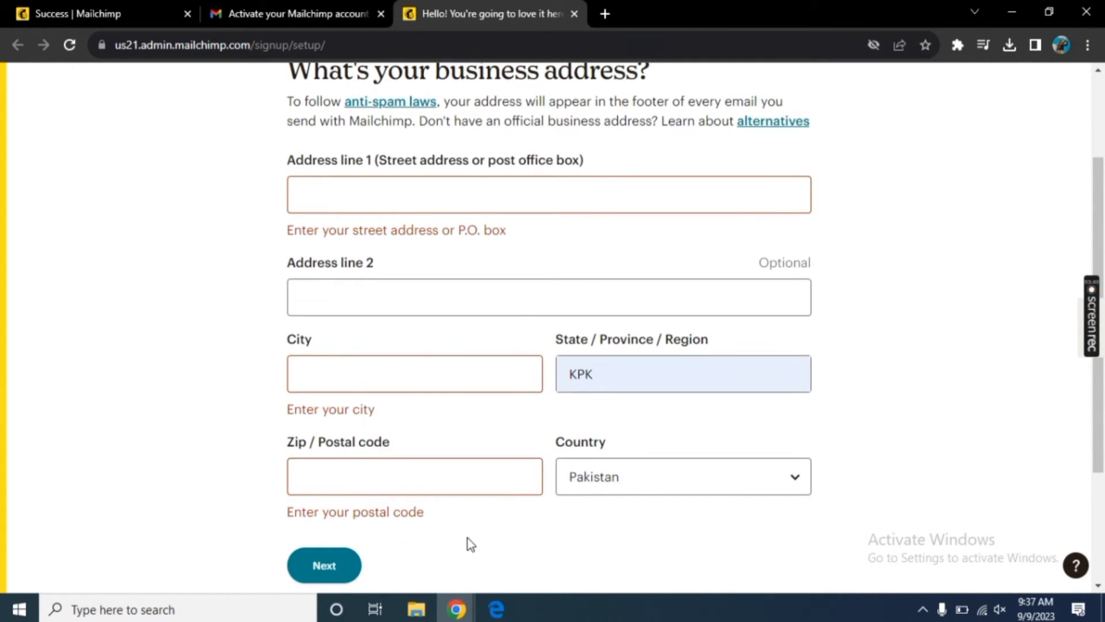
left_click(349, 572)
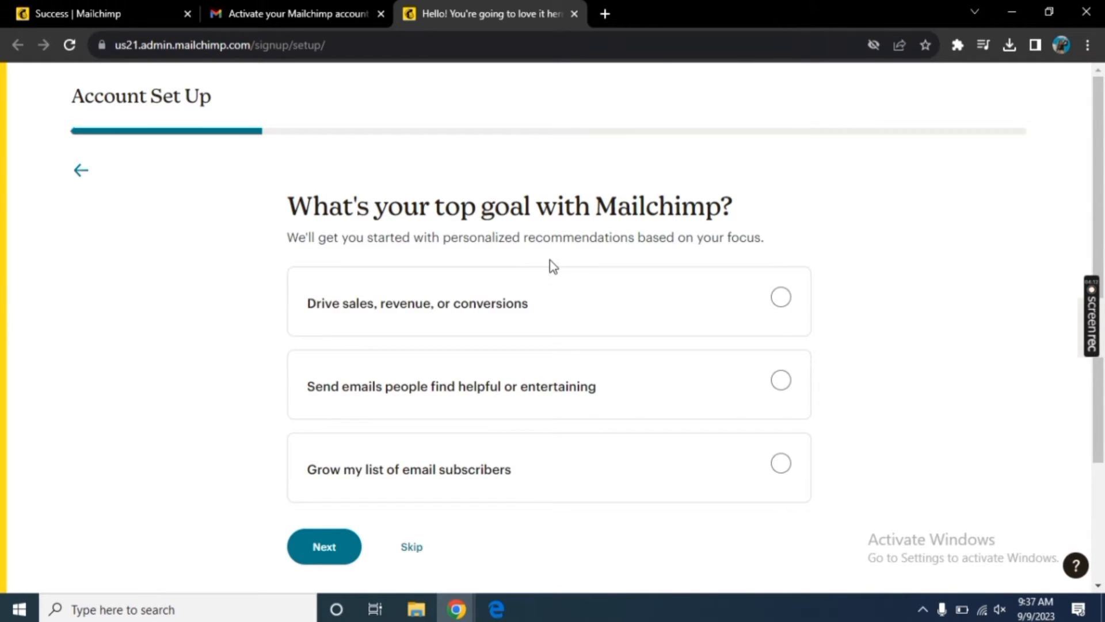
Set the top goal to "Drive sales, revenue, or conversions" and proceed through the question on what to explore first
left_click(551, 288)
left_click(338, 545)
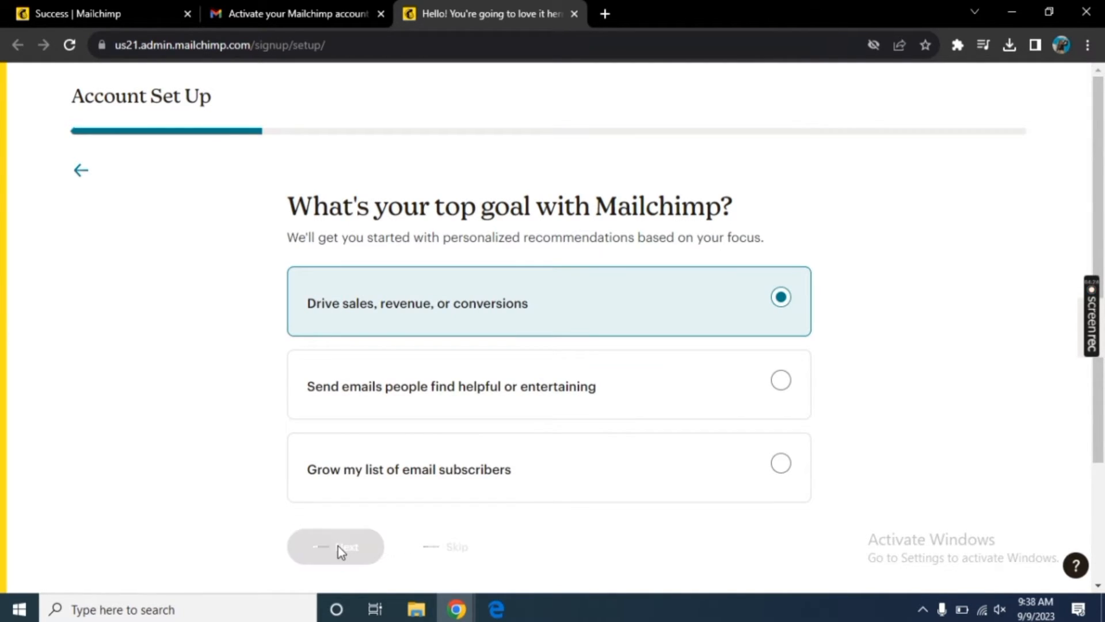
scroll(238, 481, "down", 1)
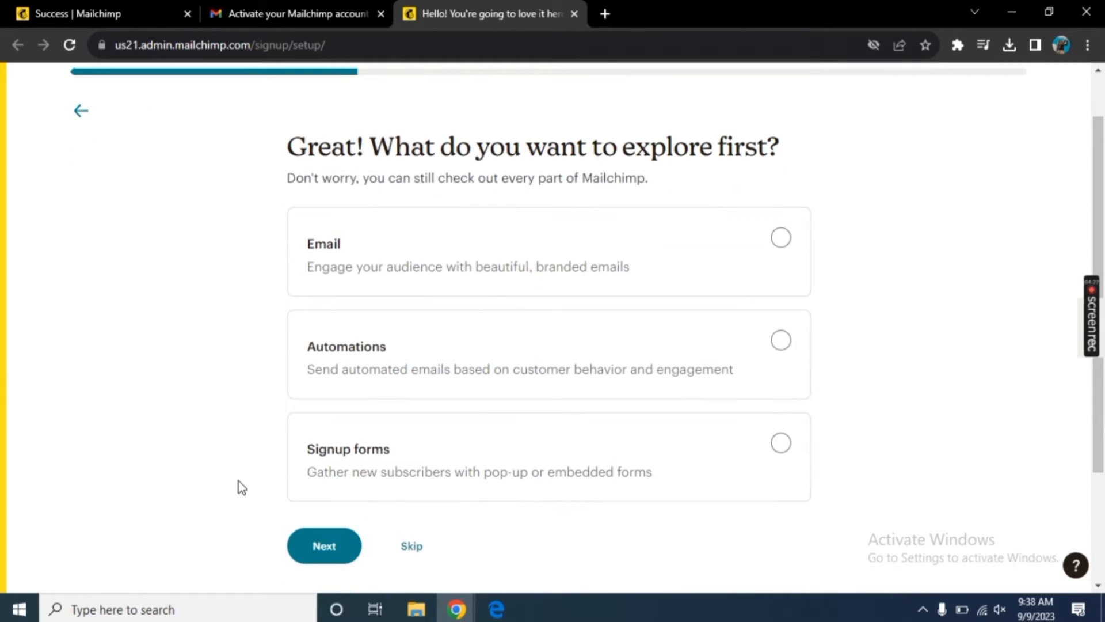
scroll(238, 481, "down", 1)
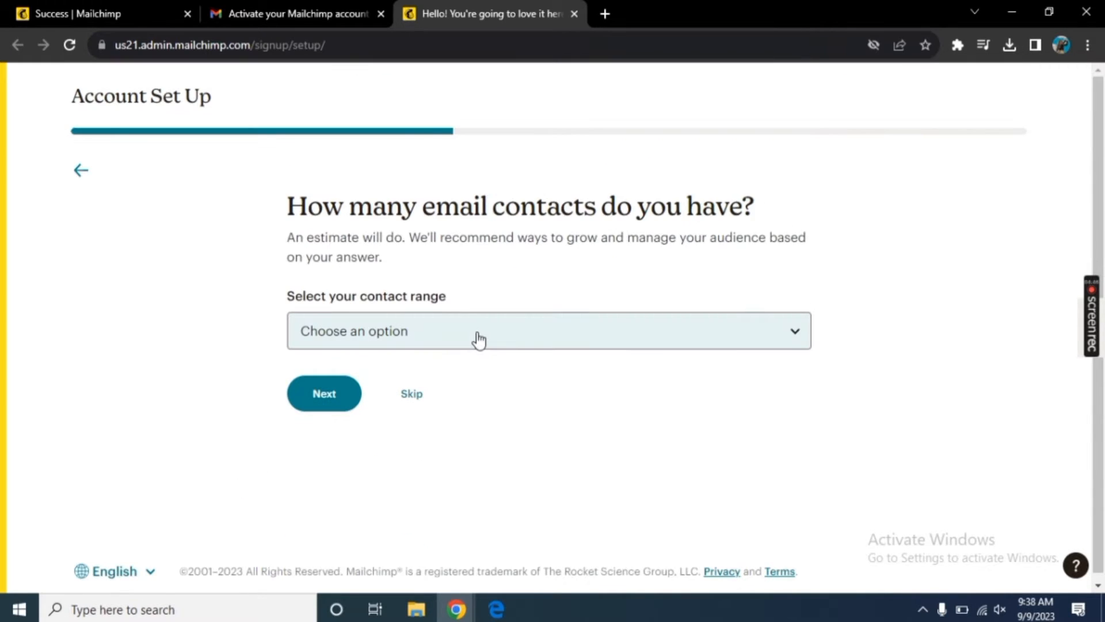
Set the email contact range to 501 - 1,500 and continue the account setup
left_click(477, 339)
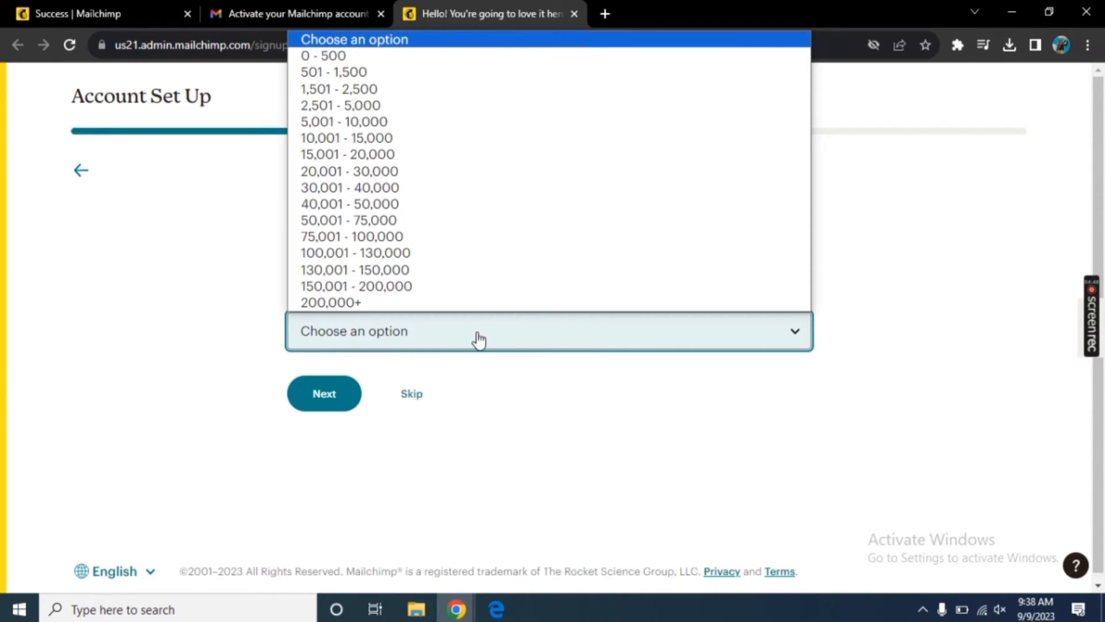
left_click(410, 73)
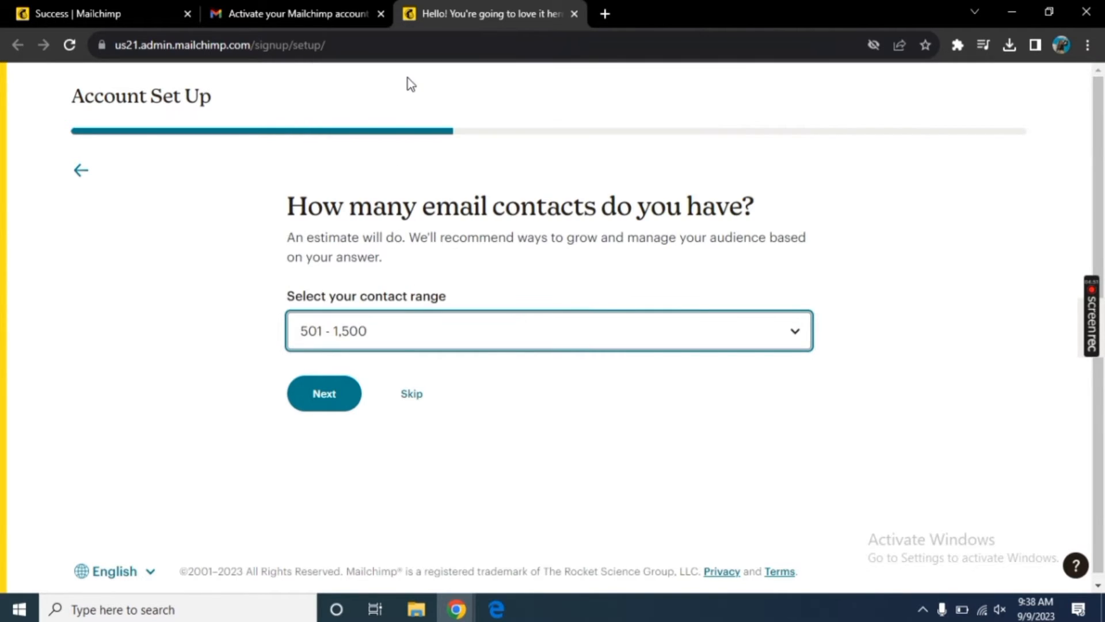
left_click(336, 394)
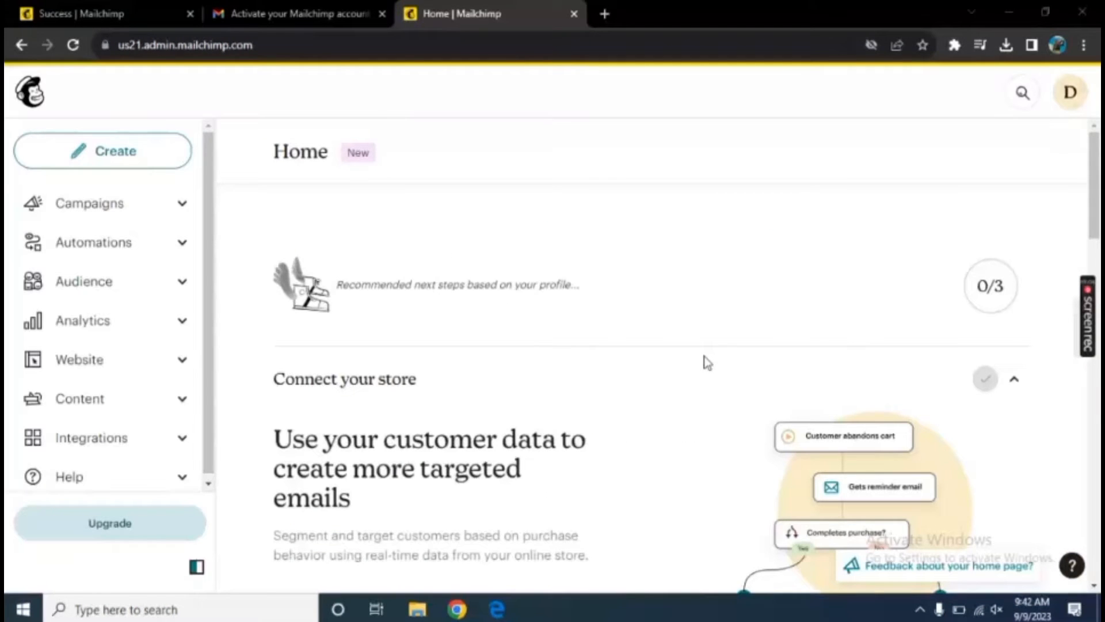
Start creating new content and choose Template as the email type, with the page zoomed out one level
left_click(139, 161)
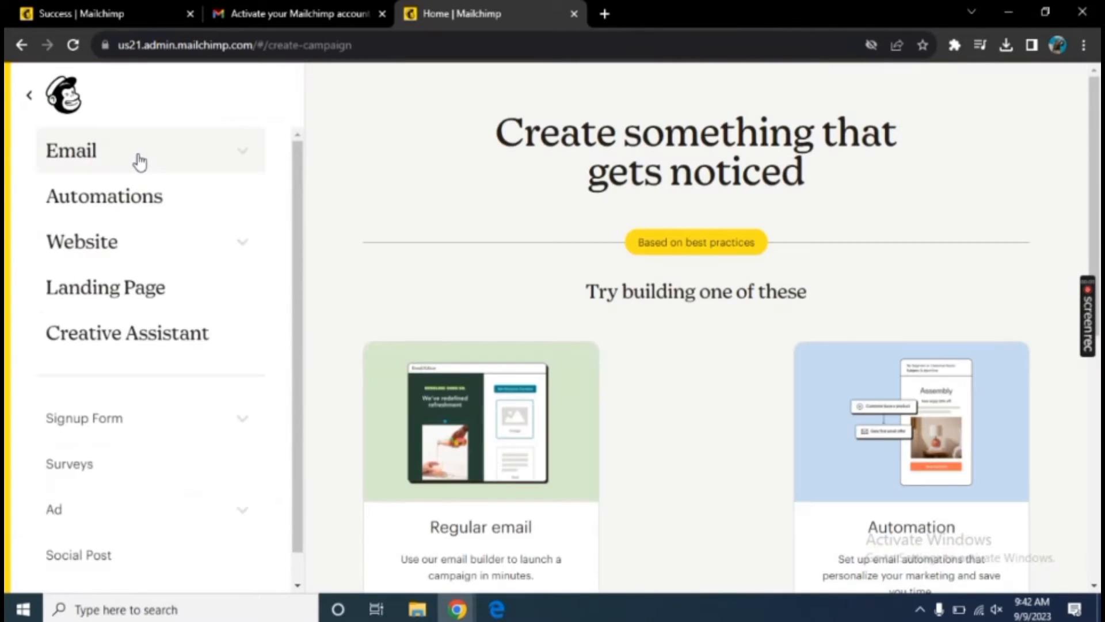
left_click(243, 152)
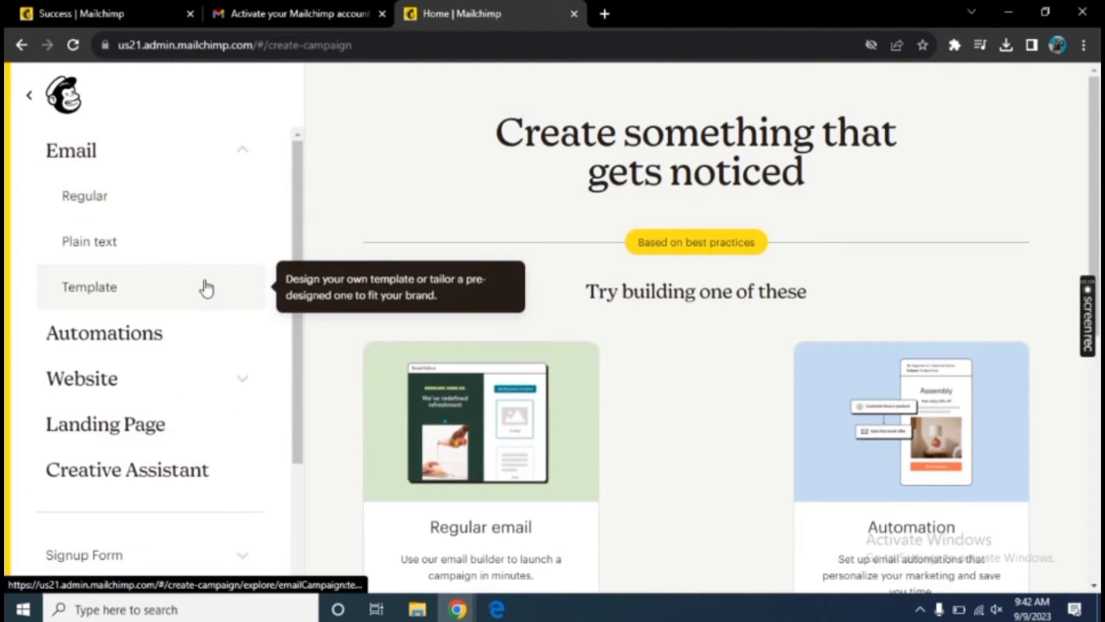
left_click(206, 287)
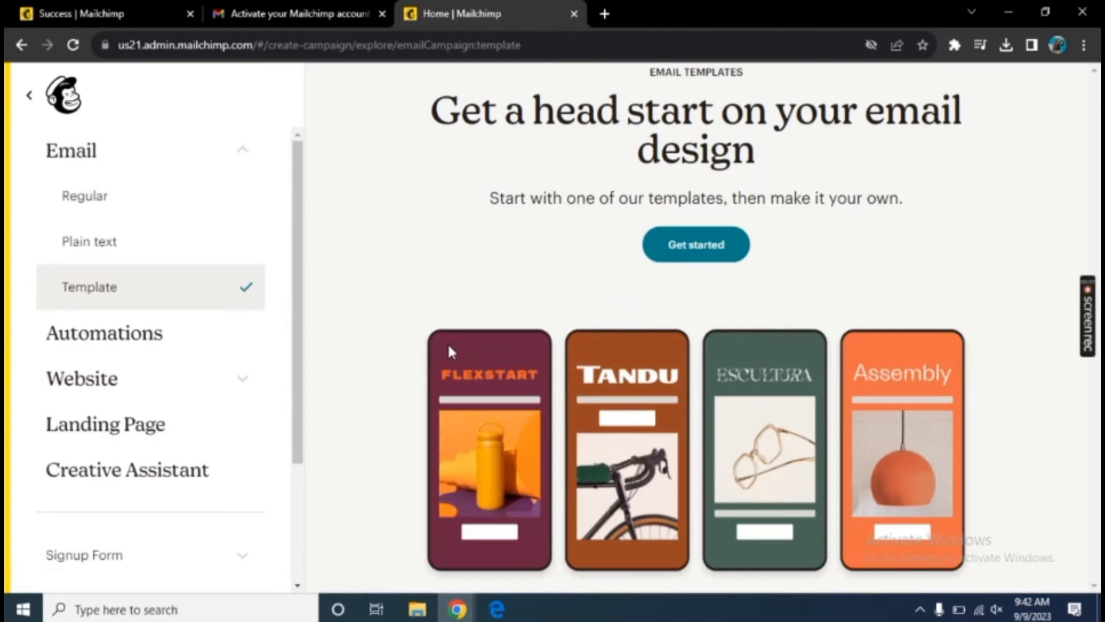
key("ctrl+minus")
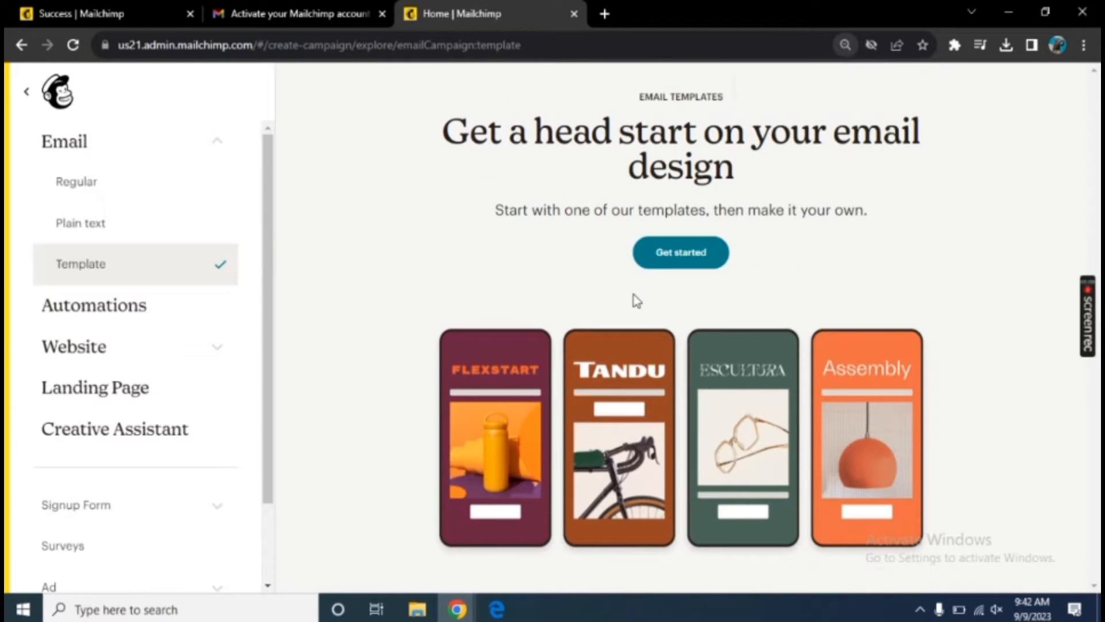
Start from the Mailchimp email templates and select the Bold template
left_click(682, 251)
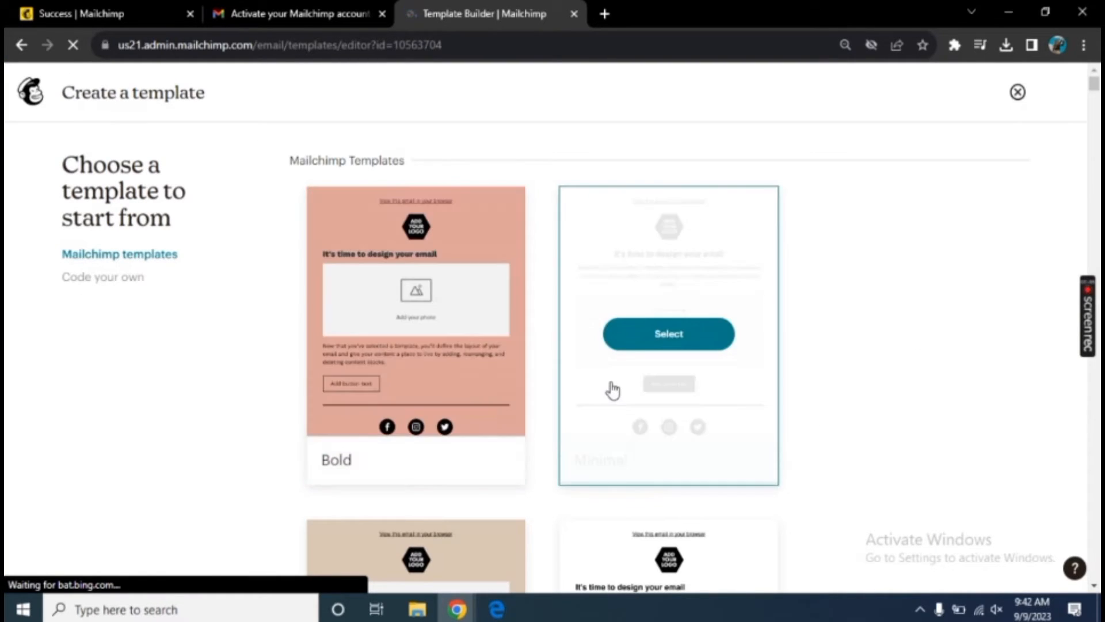
scroll(613, 390, "down", 5)
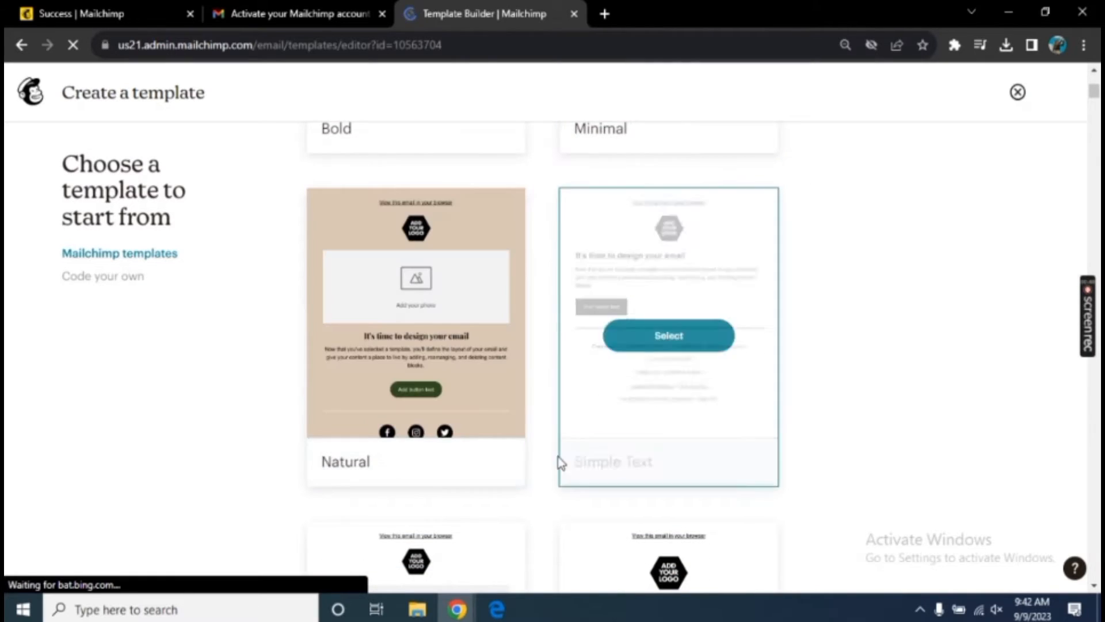
scroll(536, 479, "down", 5)
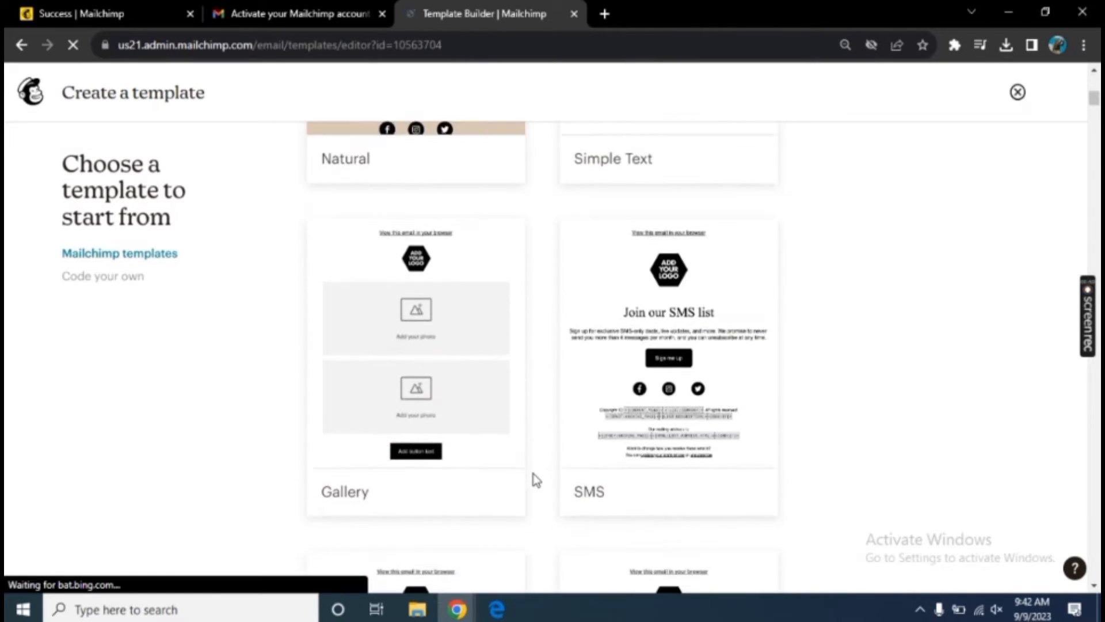
scroll(536, 480, "down", 12)
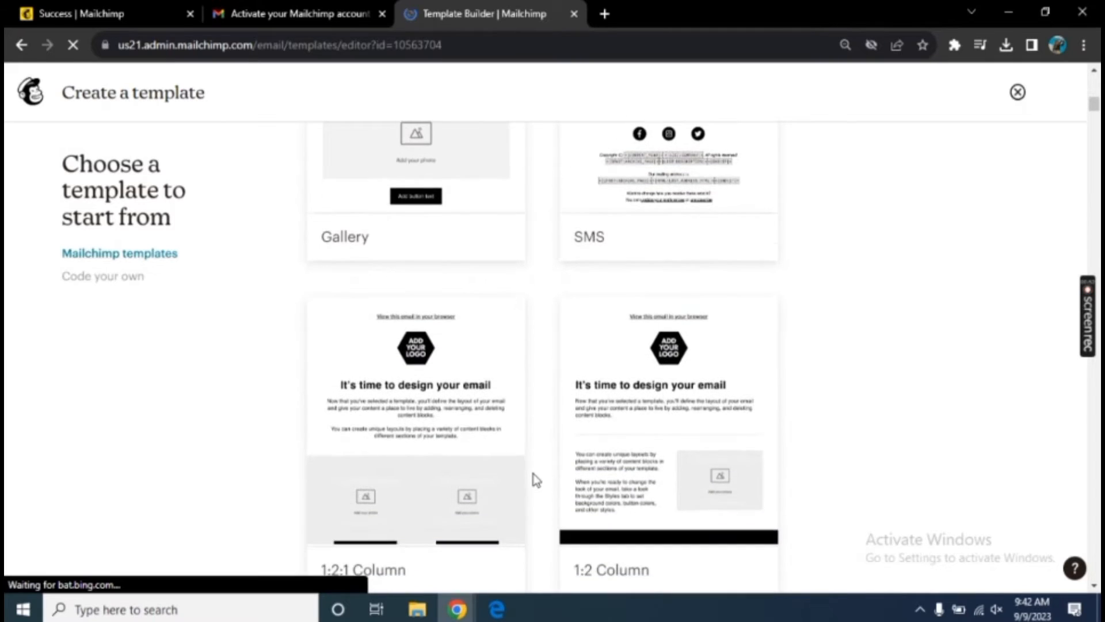
scroll(536, 479, "up", 3)
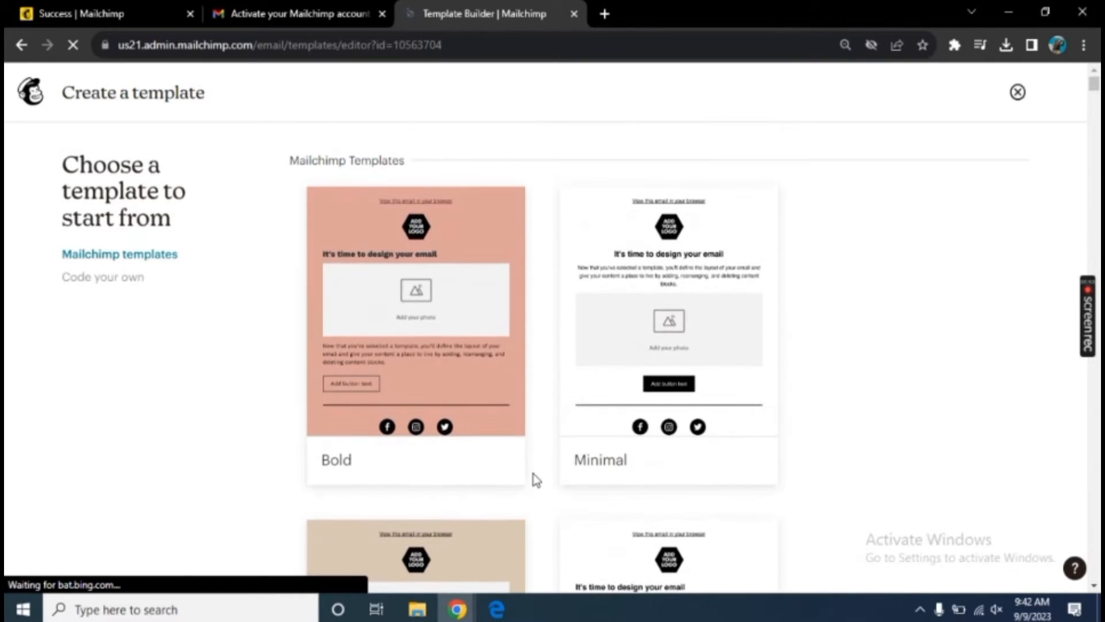
mouse_move(477, 380)
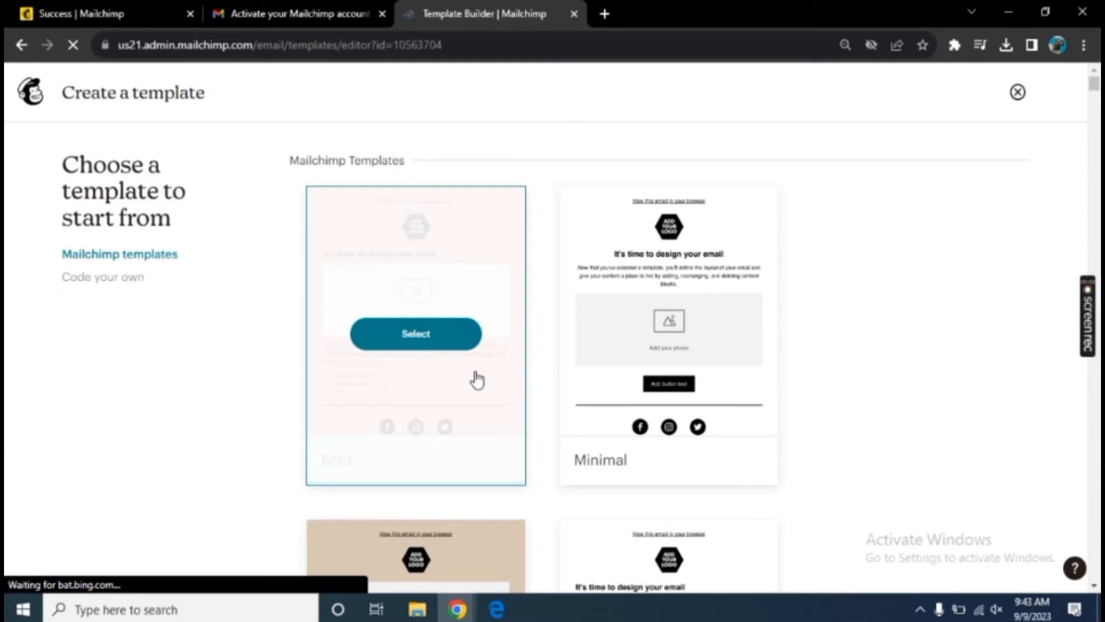
left_click(456, 345)
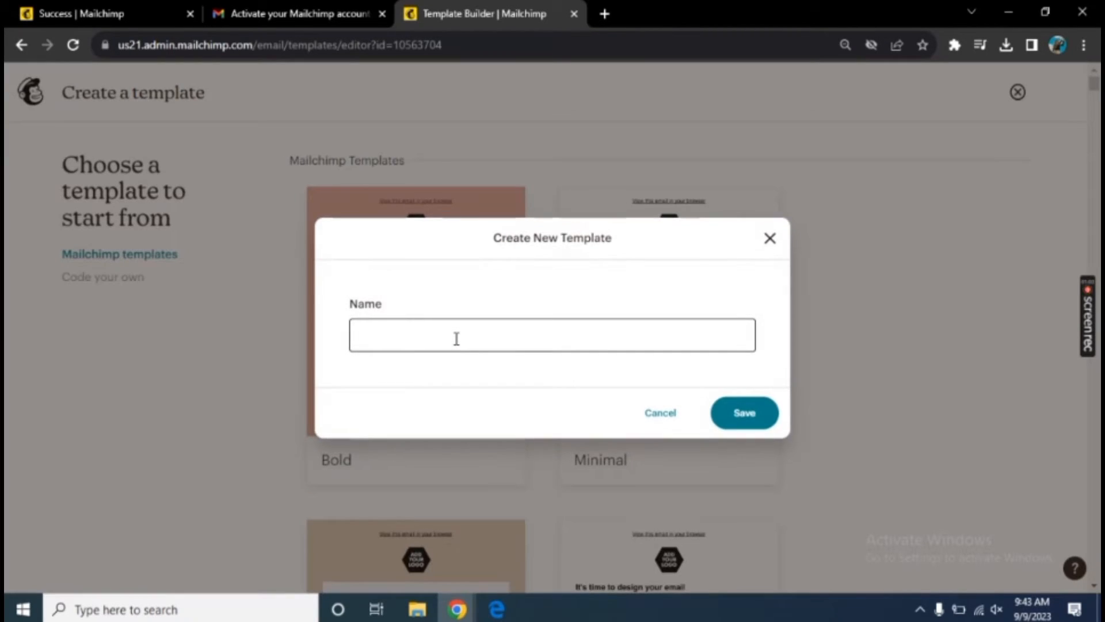
Name the new template "Coffe" and save it to open it in the editor
left_click(456, 339)
type("d")
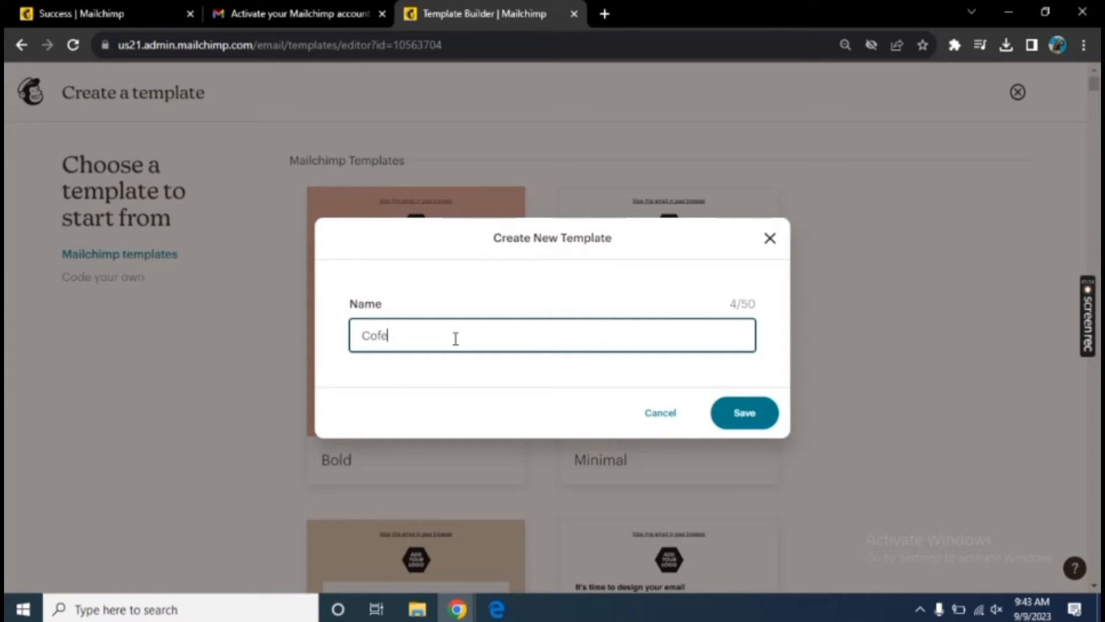
left_click(759, 424)
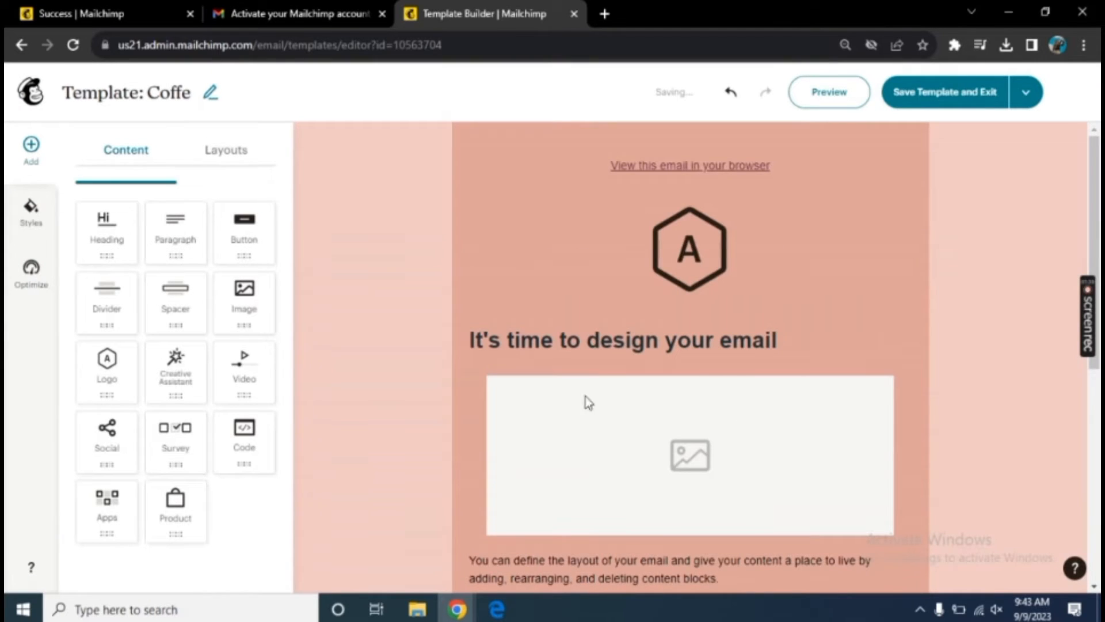
Zoom the page out to 75% and open the settings of the email's placeholder logo
key("ctrl+minus")
key("ctrl+minus")
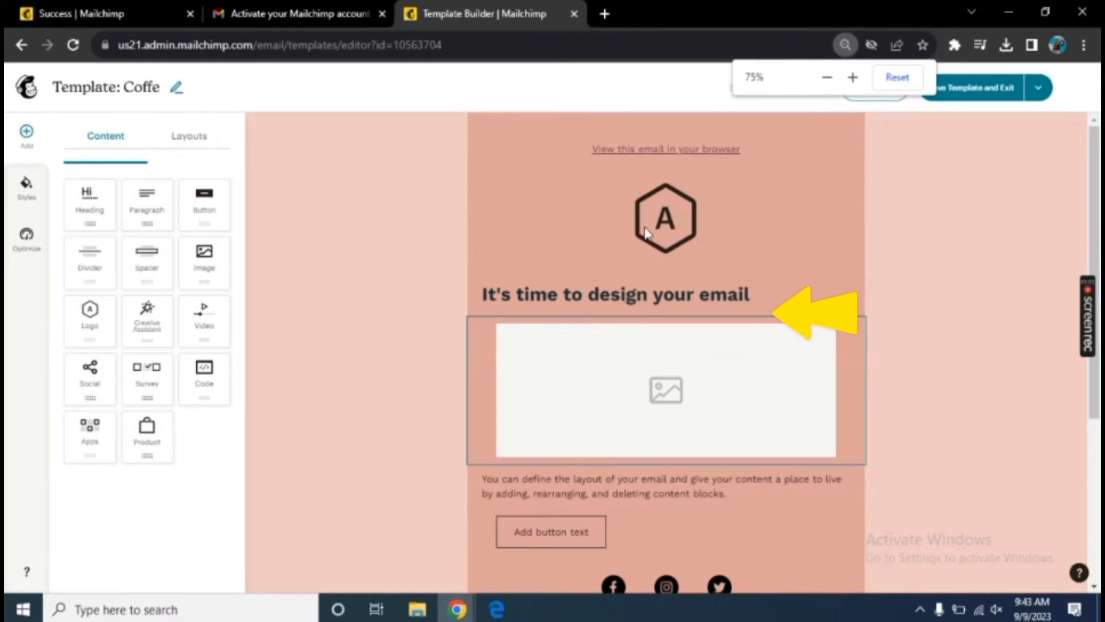
left_click(678, 216)
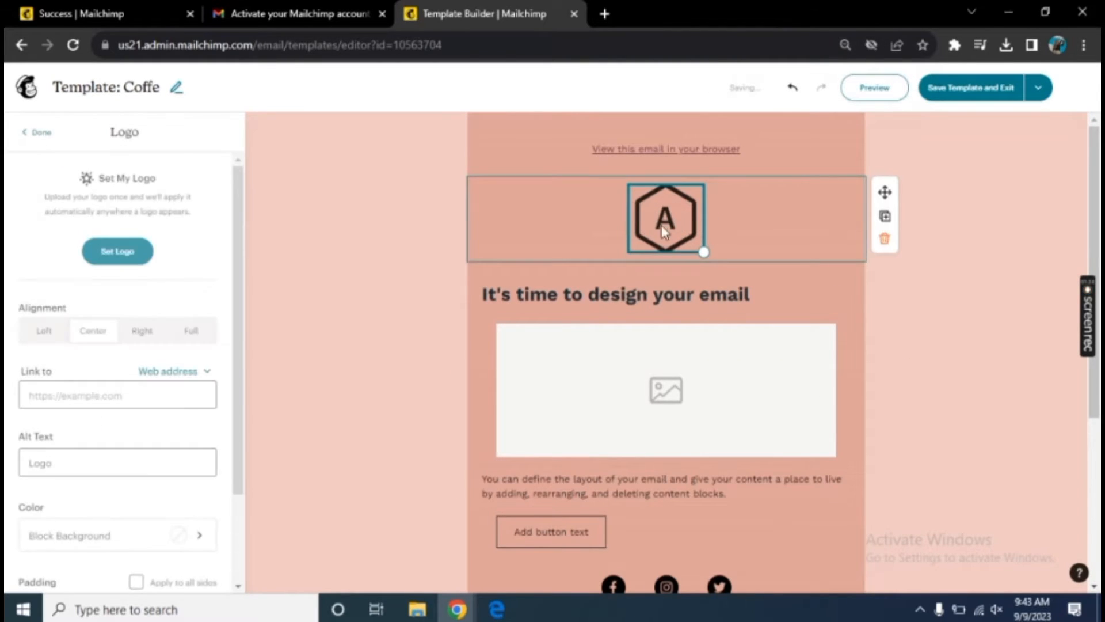
Search Google for "canva" in a new browser tab and switch to the Canva website
left_click(604, 14)
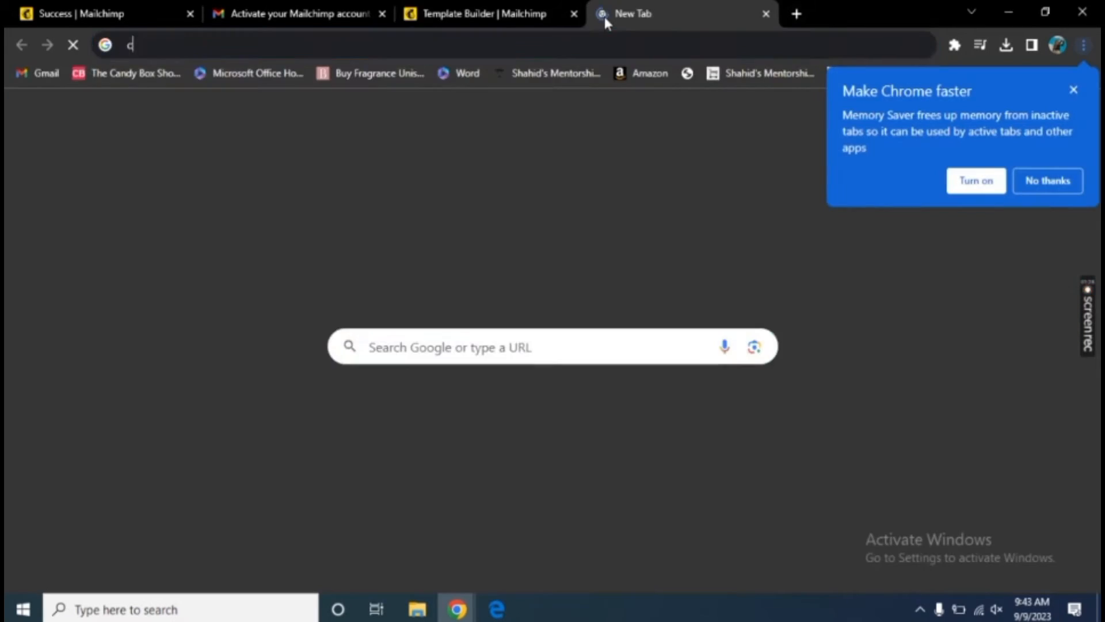
type("canva")
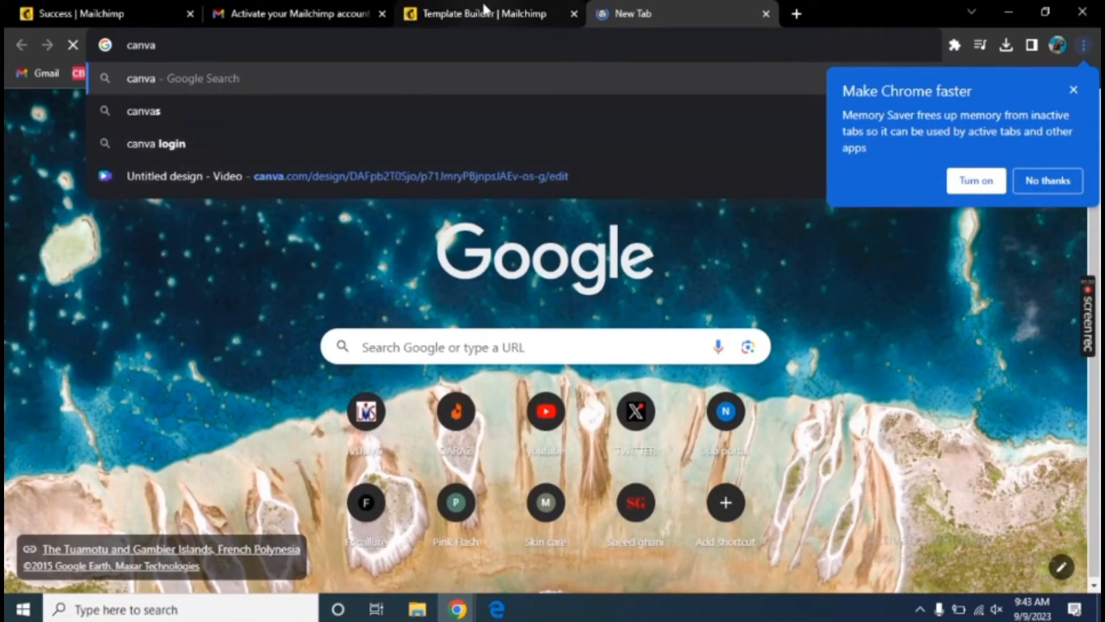
key("Return")
left_click(1073, 89)
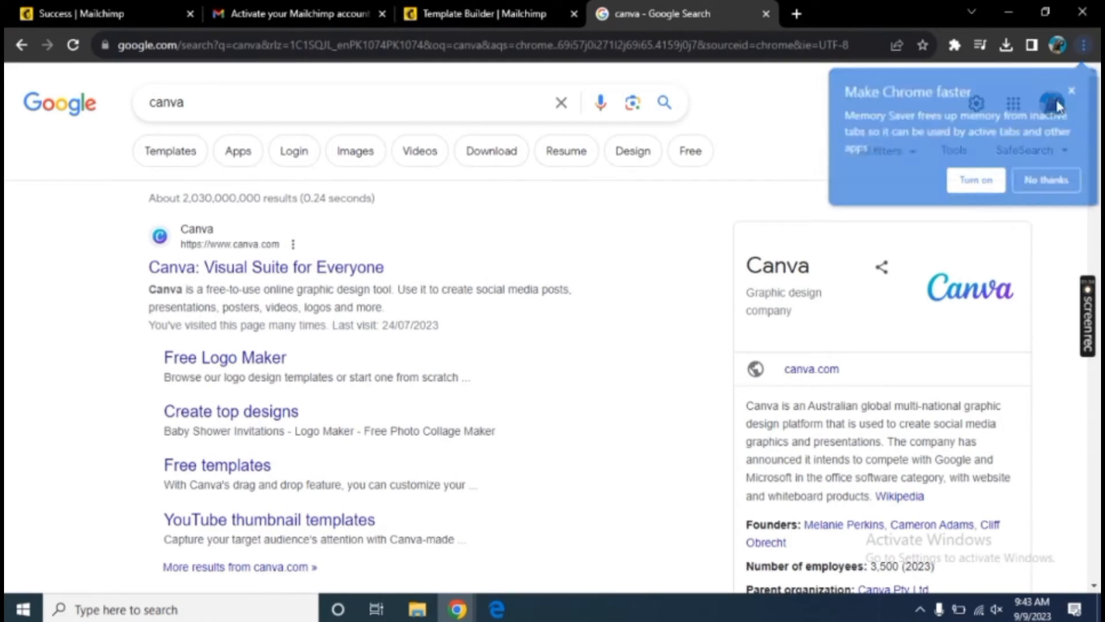
left_click(311, 275)
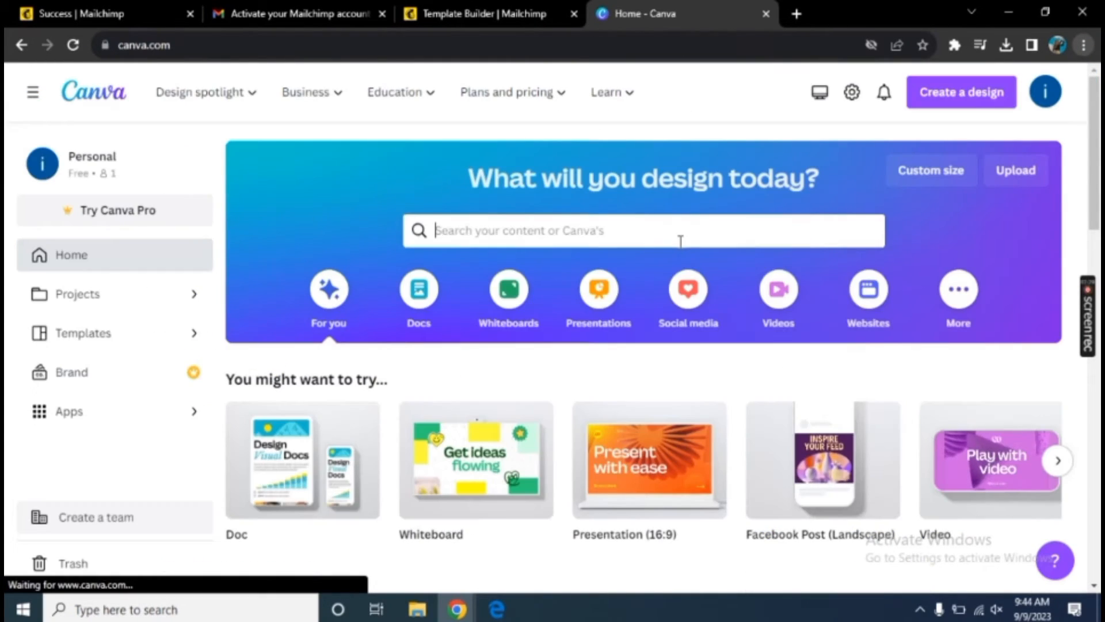
Search the Canva templates for "coffe logo"
left_click(681, 239)
type("coffe")
type("e logo")
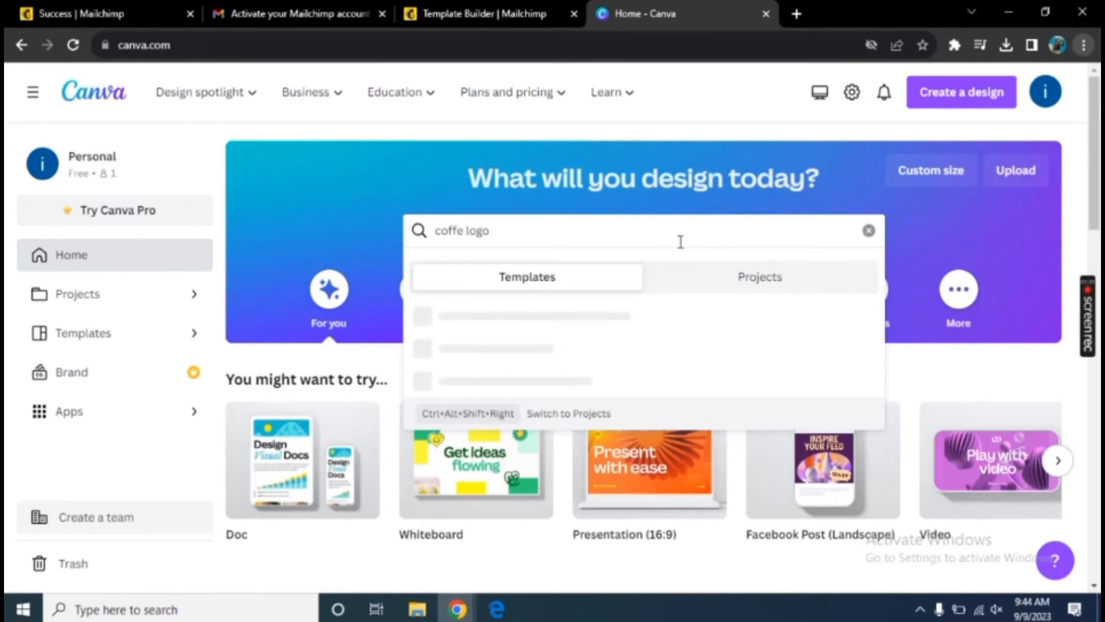
key("Return")
Choose the Gray Brown Simple Minimalist Coffee Logo template from the results and open it for customizing
scroll(550, 397, "down", 8)
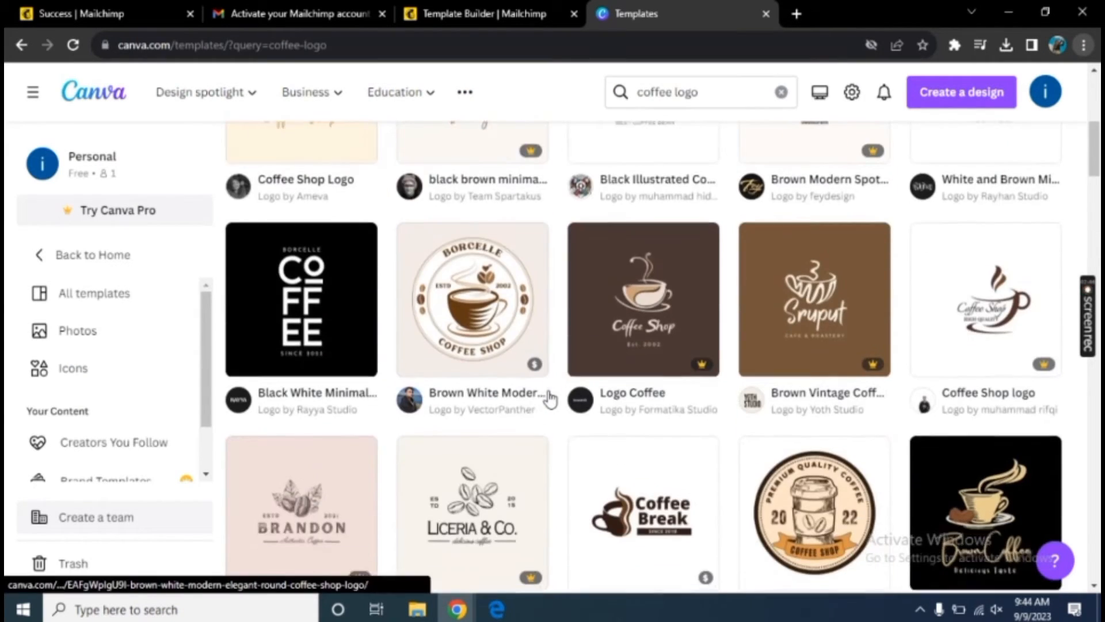
scroll(550, 397, "up", 10)
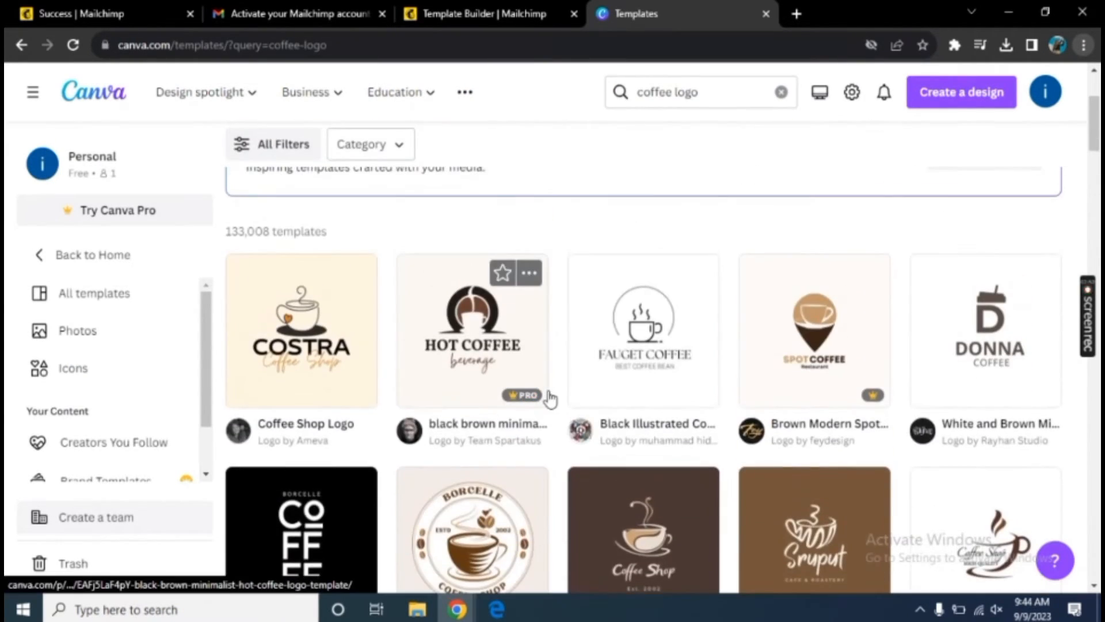
scroll(593, 383, "down", 3)
left_click(578, 404)
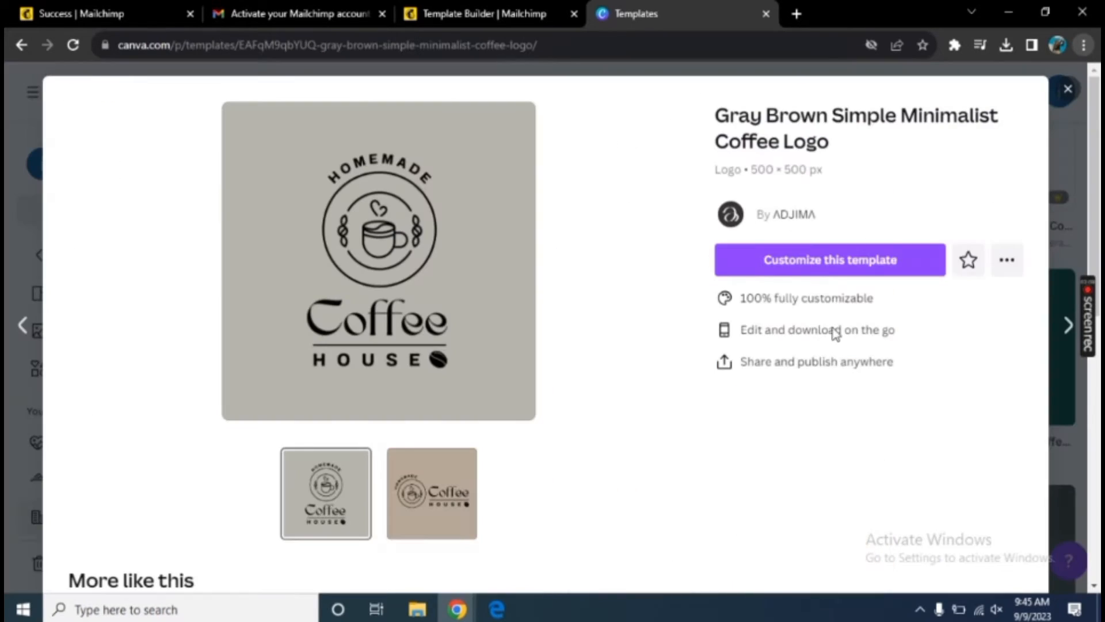
left_click(838, 259)
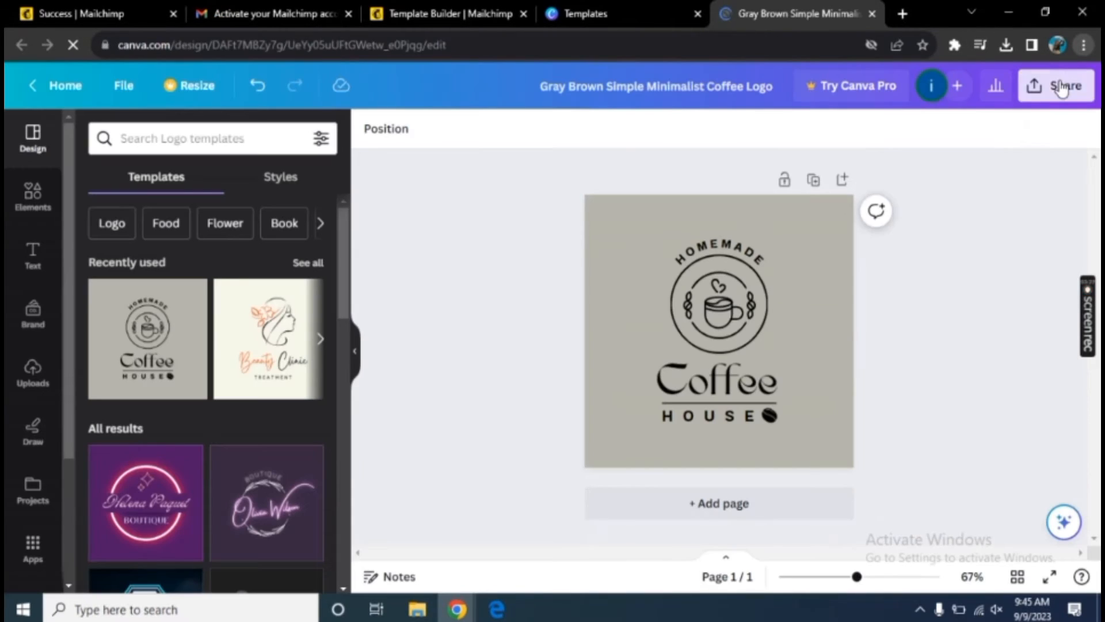
Download the Coffee House logo design as a PNG file
left_click(1065, 86)
left_click(863, 494)
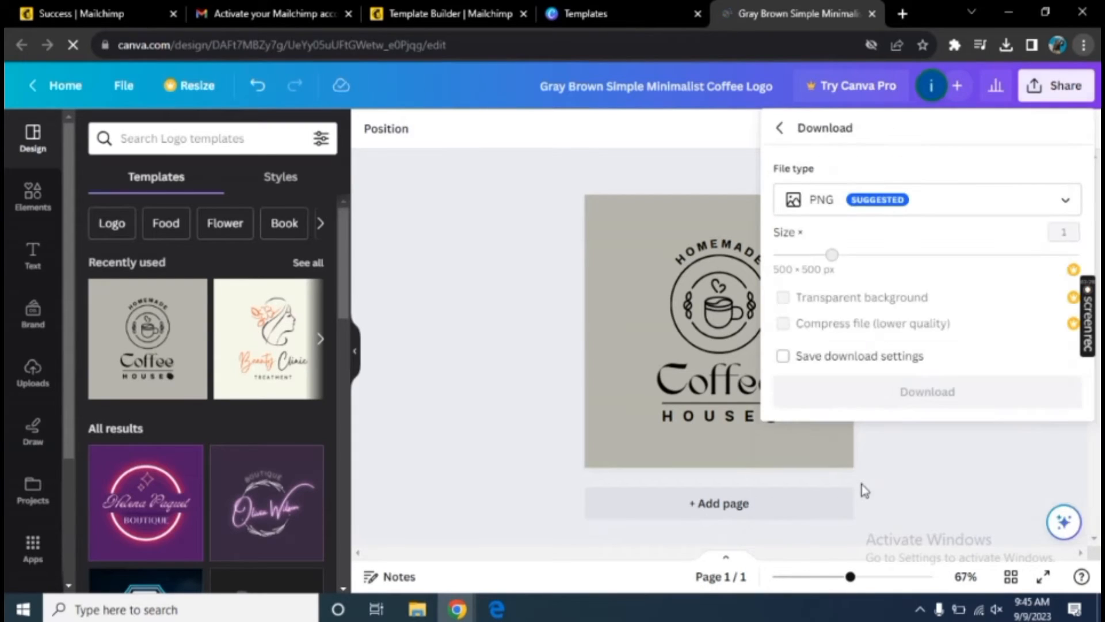
left_click(925, 390)
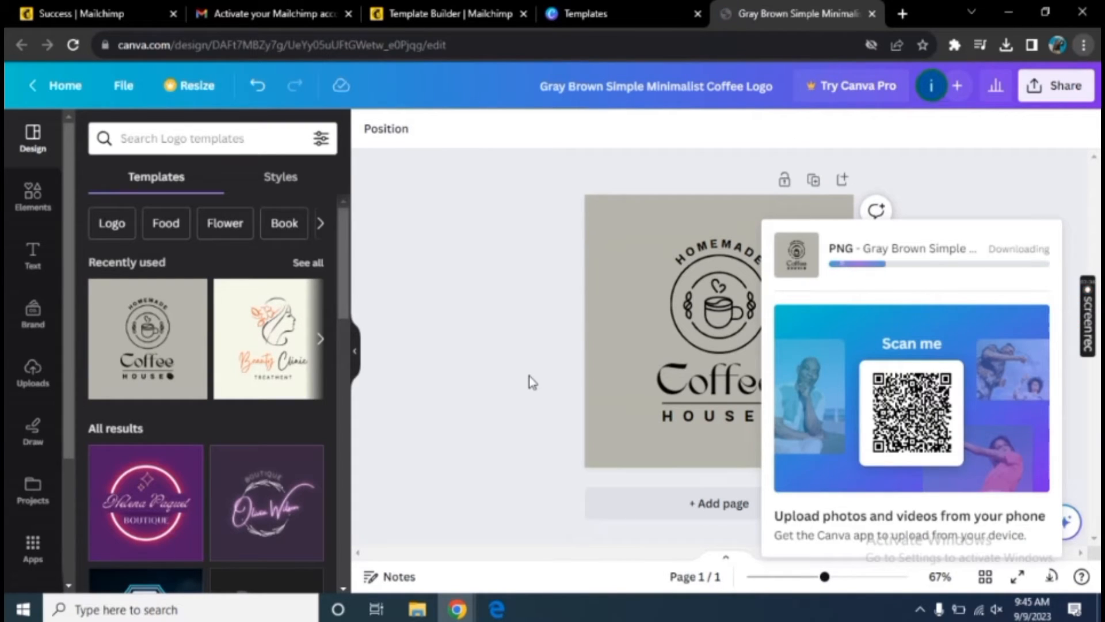
Switch back to the Mailchimp template and set the downloaded Gray Brown Simple Minimalist Coffee Logo PNG as its logo
key("ctrl+3")
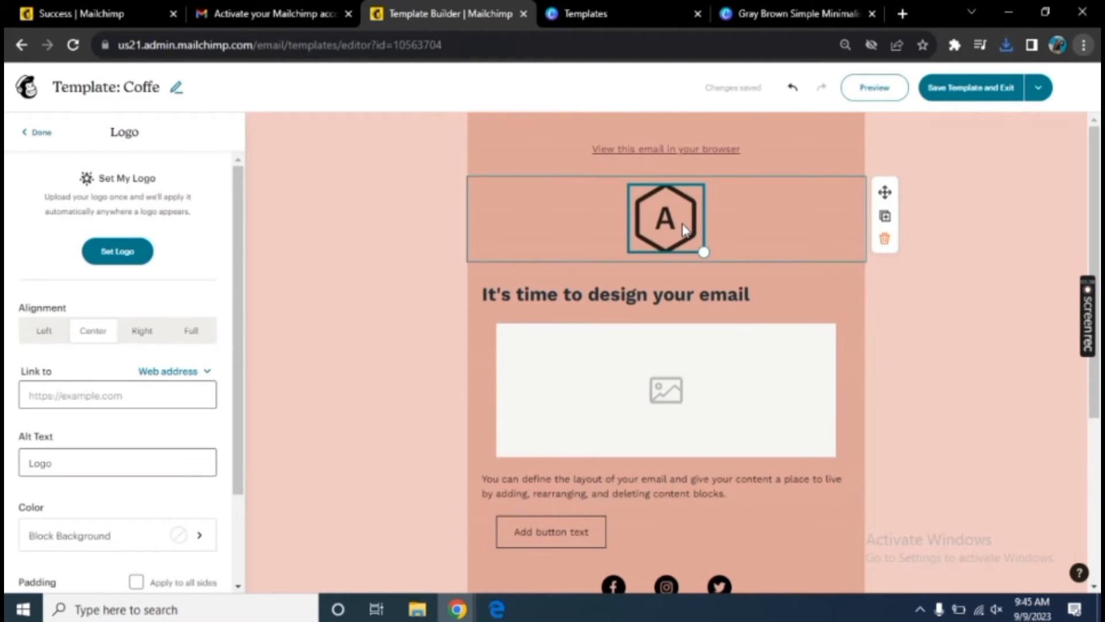
scroll(153, 392, "down", 2)
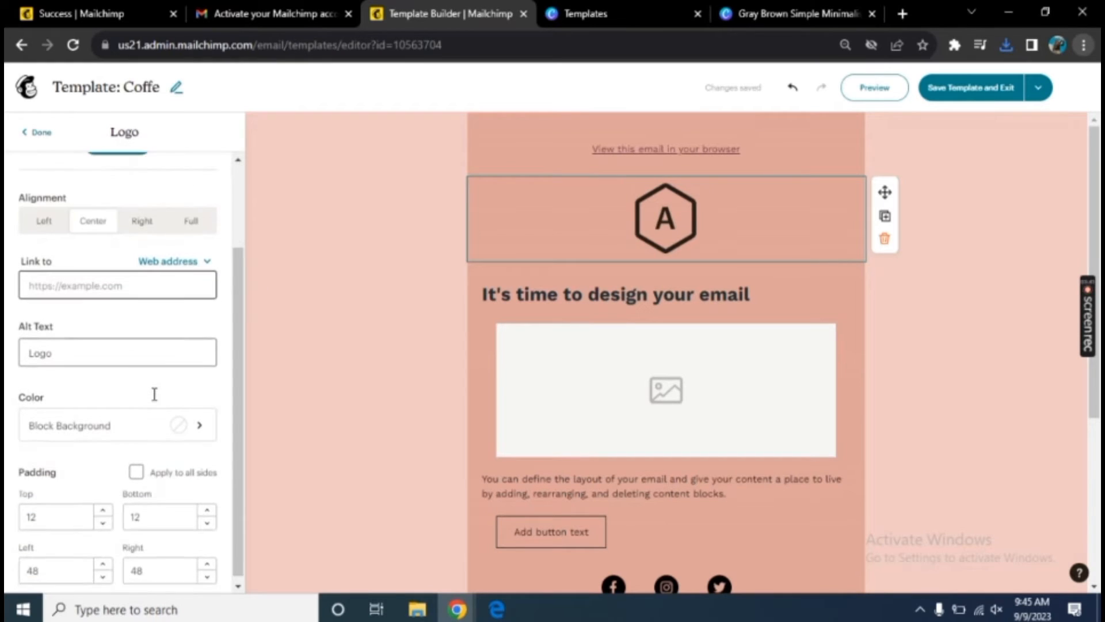
scroll(154, 395, "up", 2)
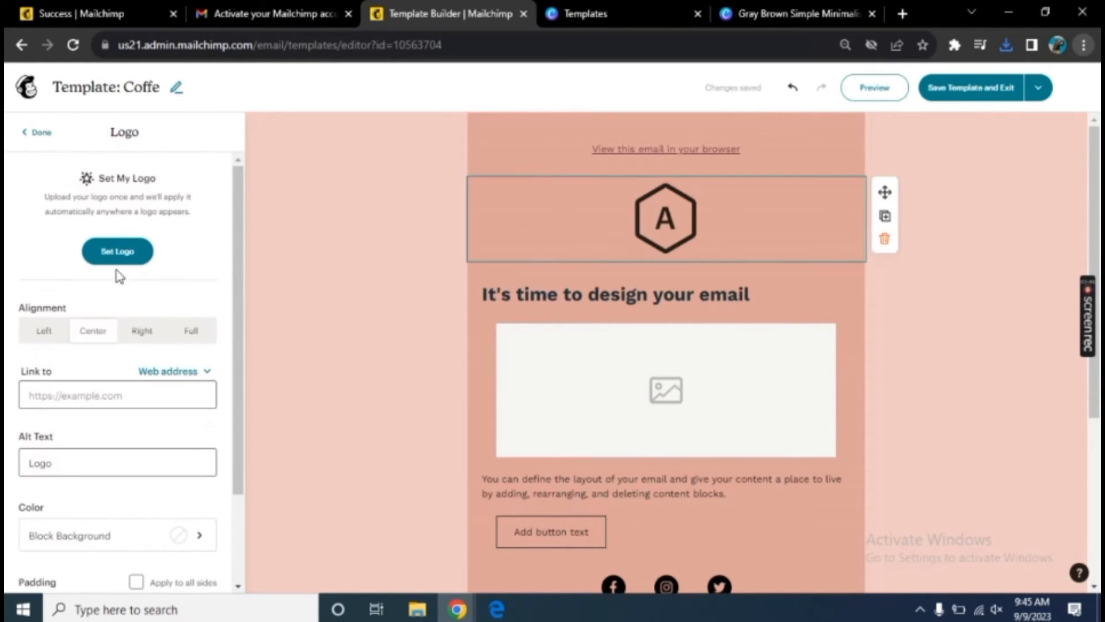
left_click(120, 253)
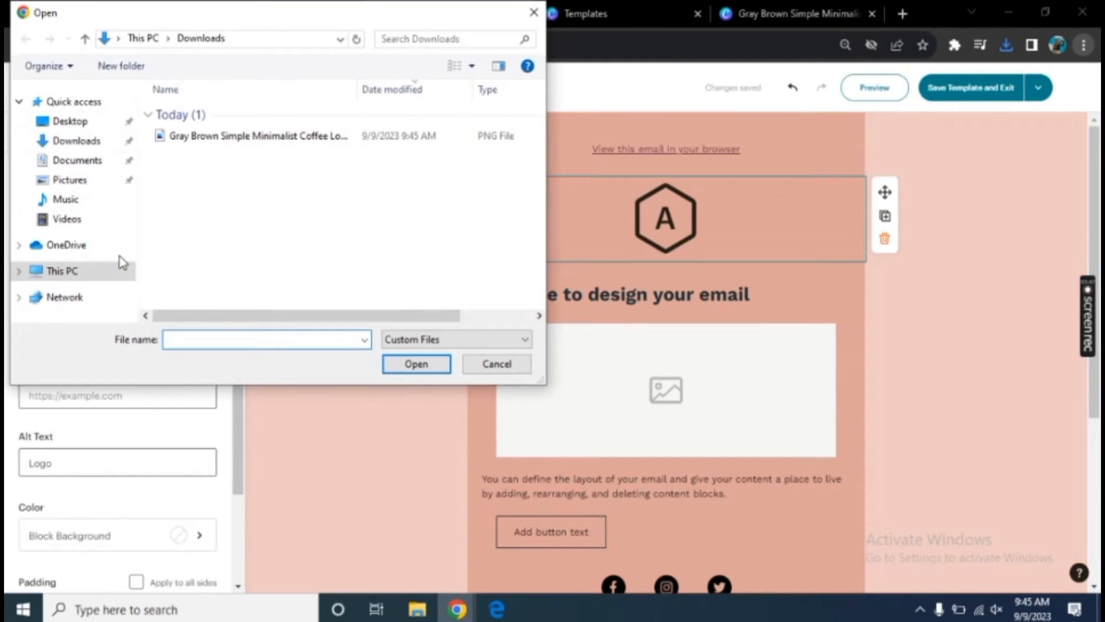
double_click(175, 142)
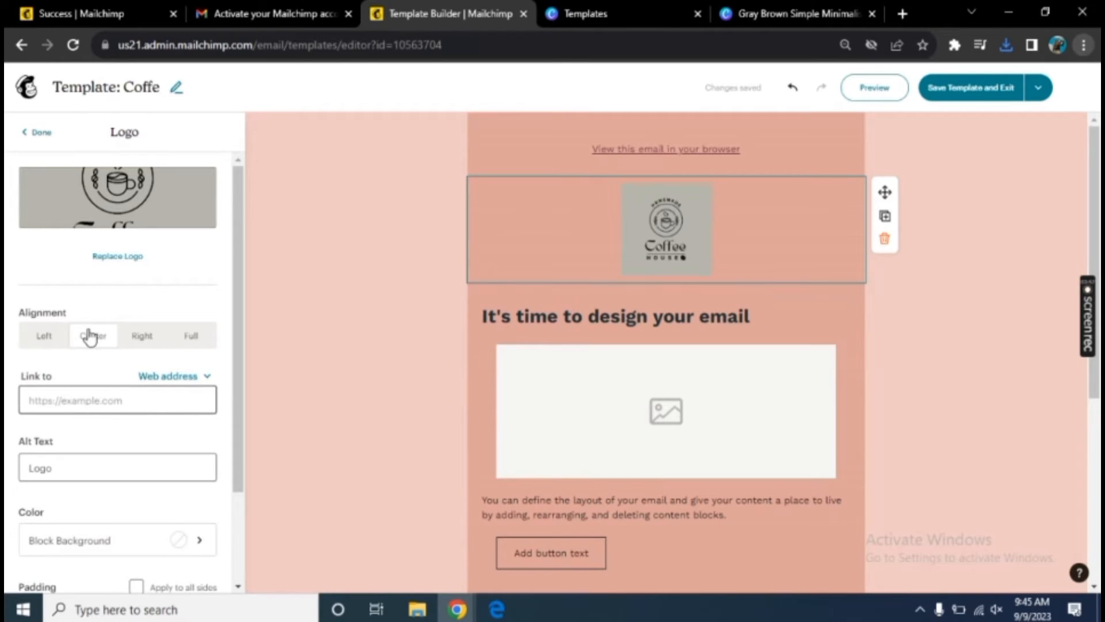
Try the left and right alignments on the logo, return it to center, and leave the logo settings
left_click(42, 335)
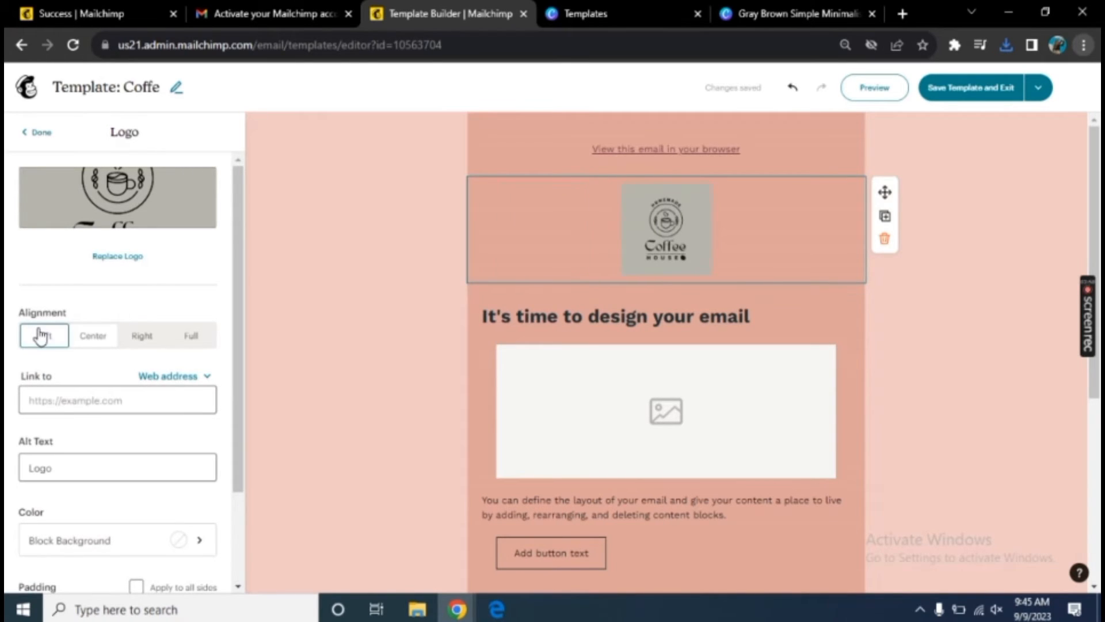
left_click(139, 336)
left_click(95, 339)
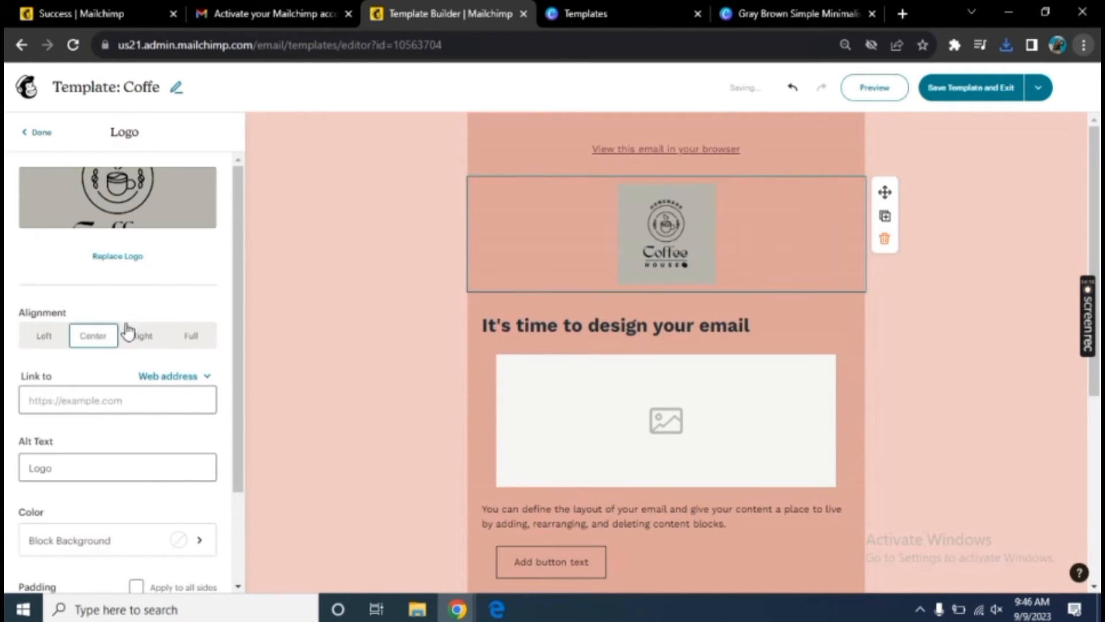
left_click(363, 309)
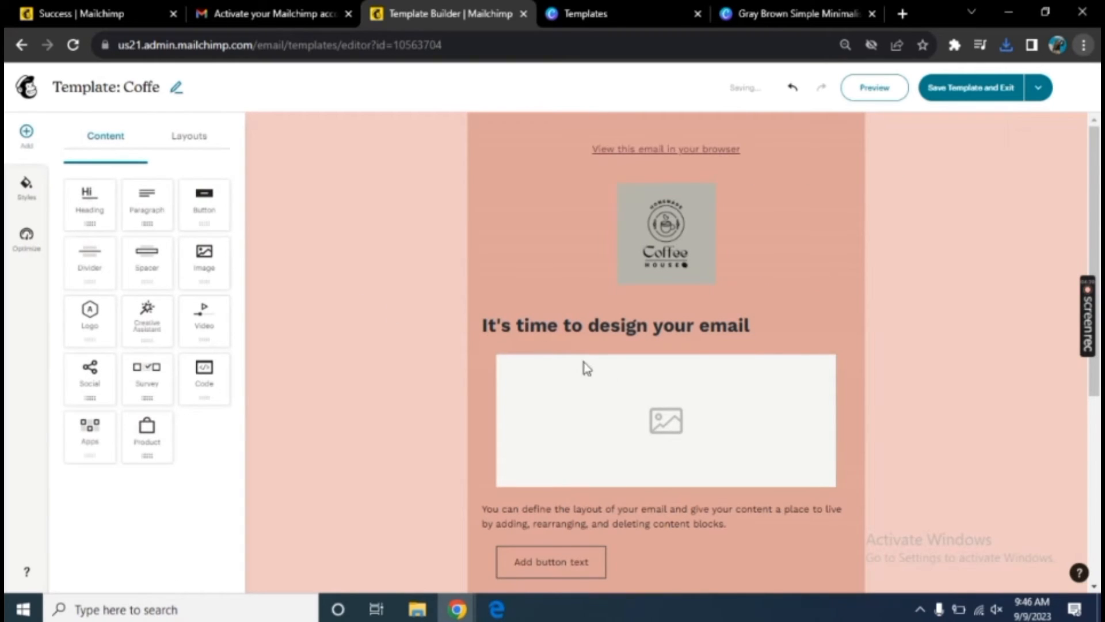
Replace the heading text "It's time to design your email" with "Coffee"
left_click(619, 336)
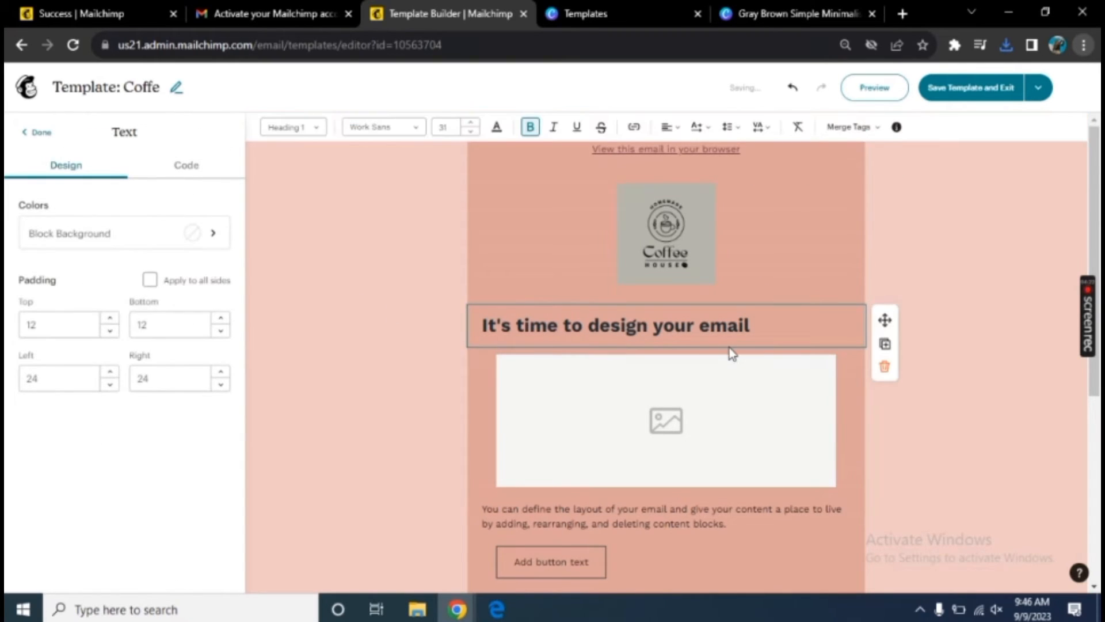
left_click_drag(759, 330, 370, 355)
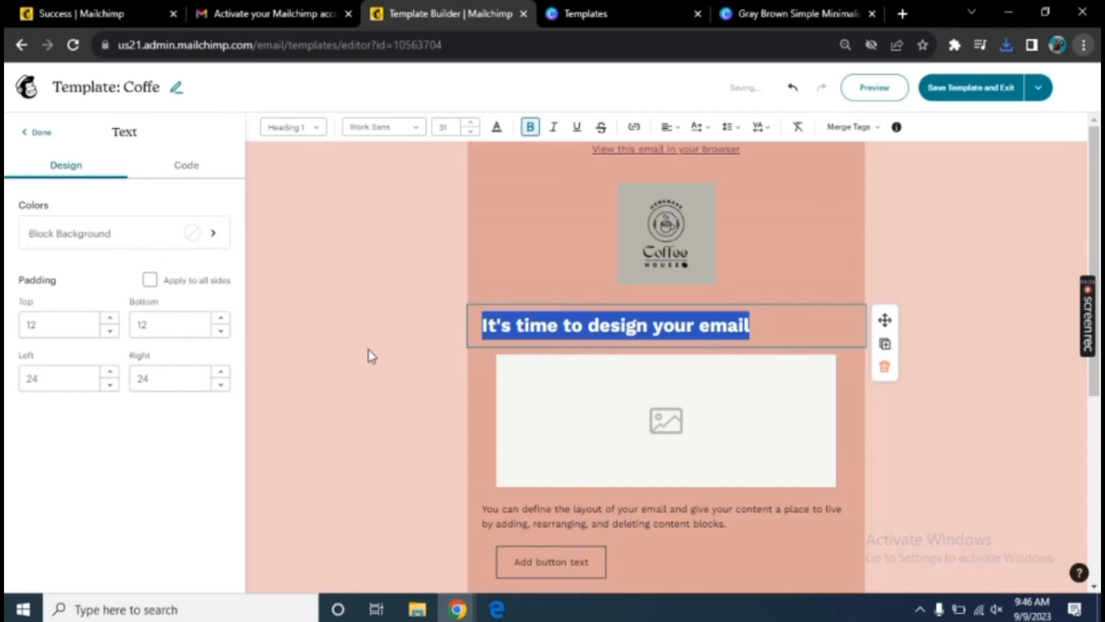
key("BackSpace")
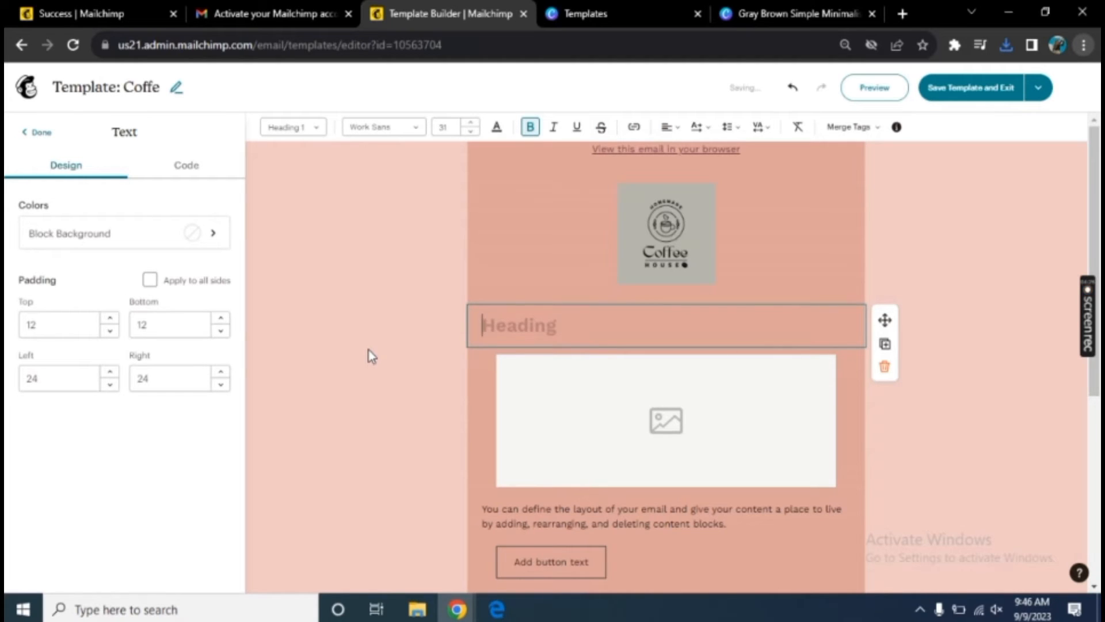
type("Coffee")
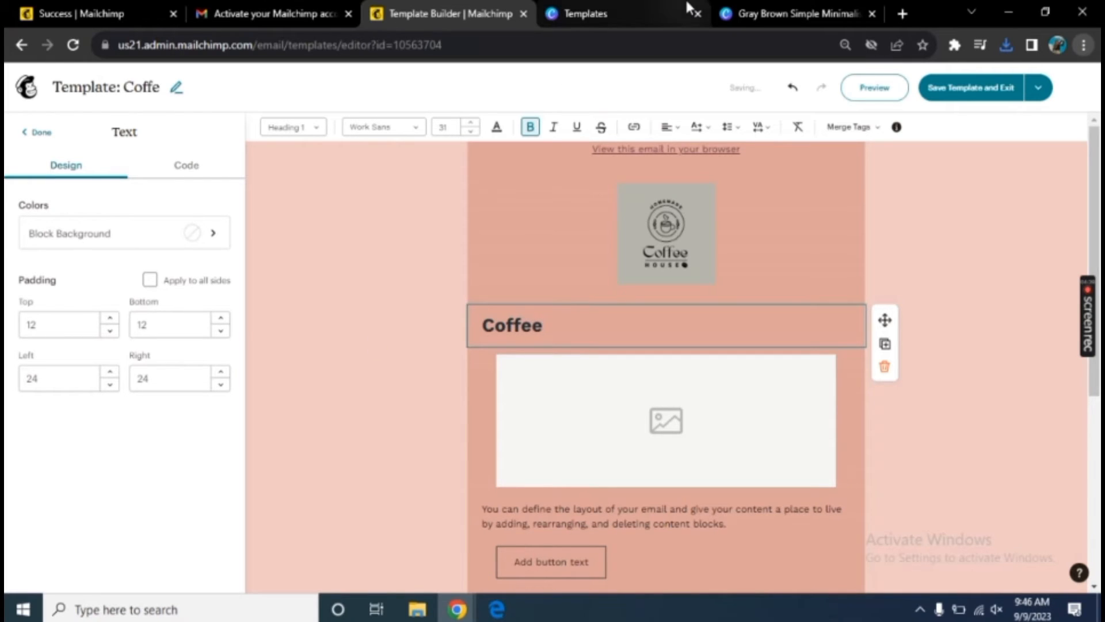
Search Google for "coffee" in a new browser tab and show the image results
left_click(902, 13)
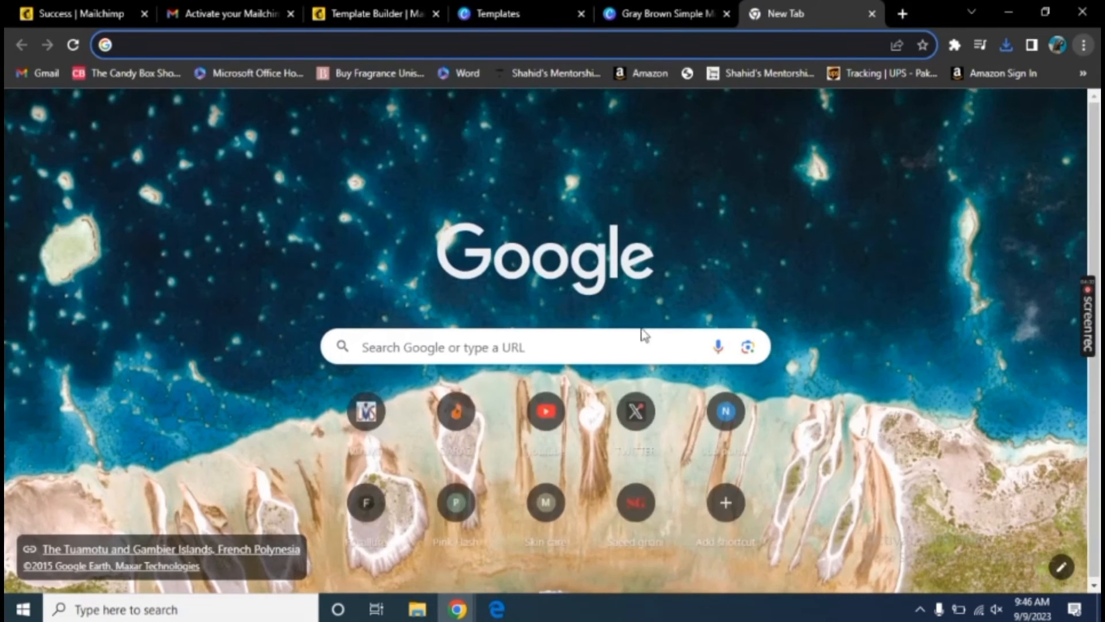
left_click(636, 344)
type("coffee")
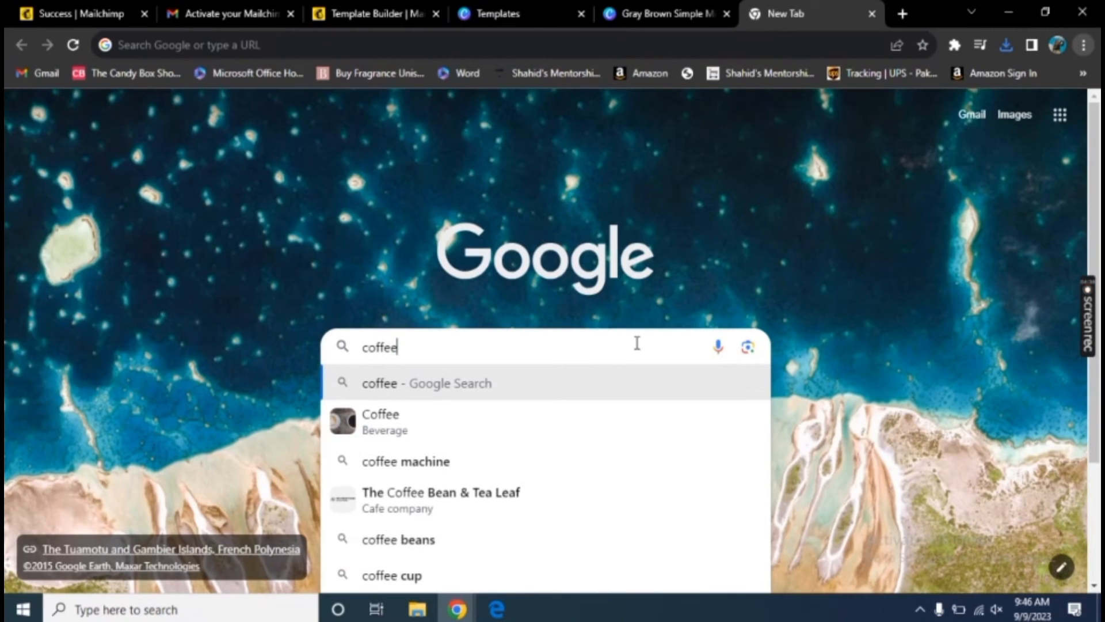
key("Return")
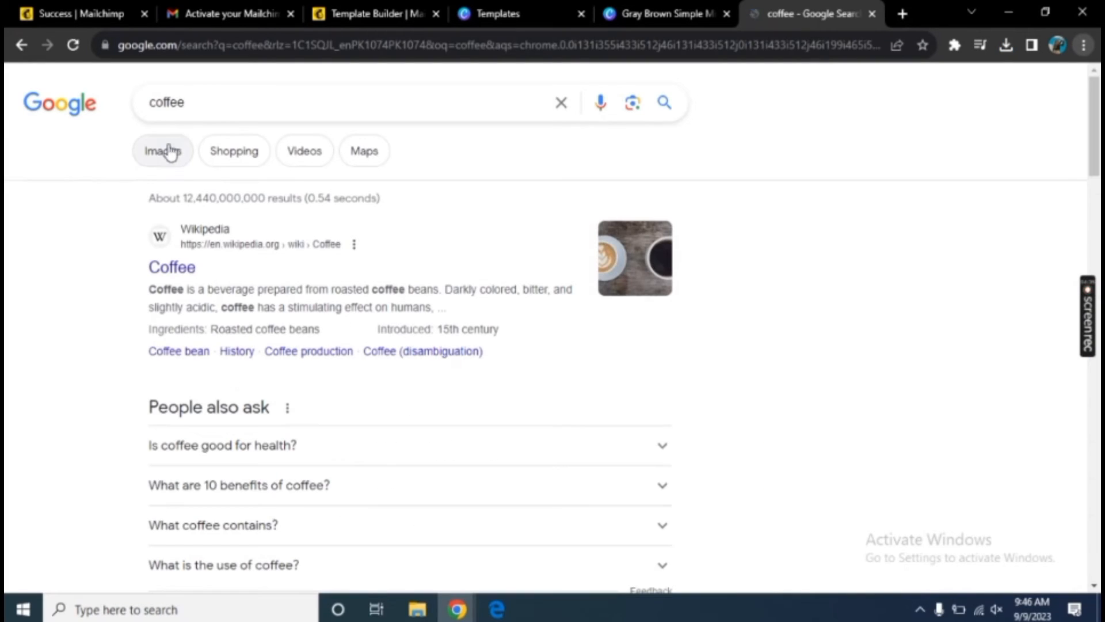
left_click(172, 152)
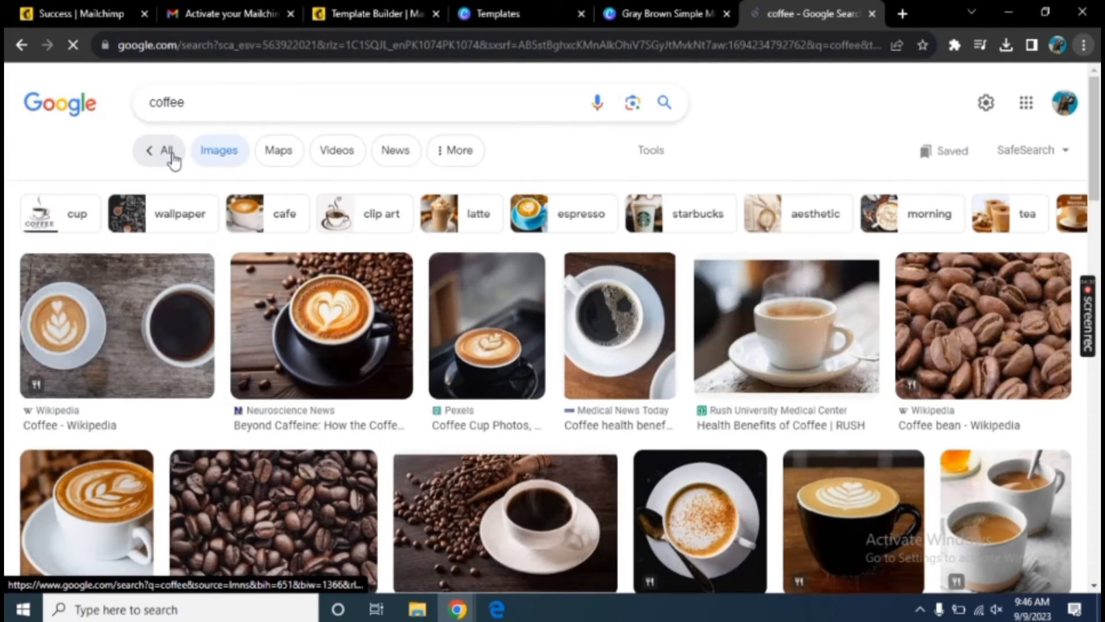
Open the Neuroscience News picture of the heart latte from the image results and try to save it
left_click(287, 311)
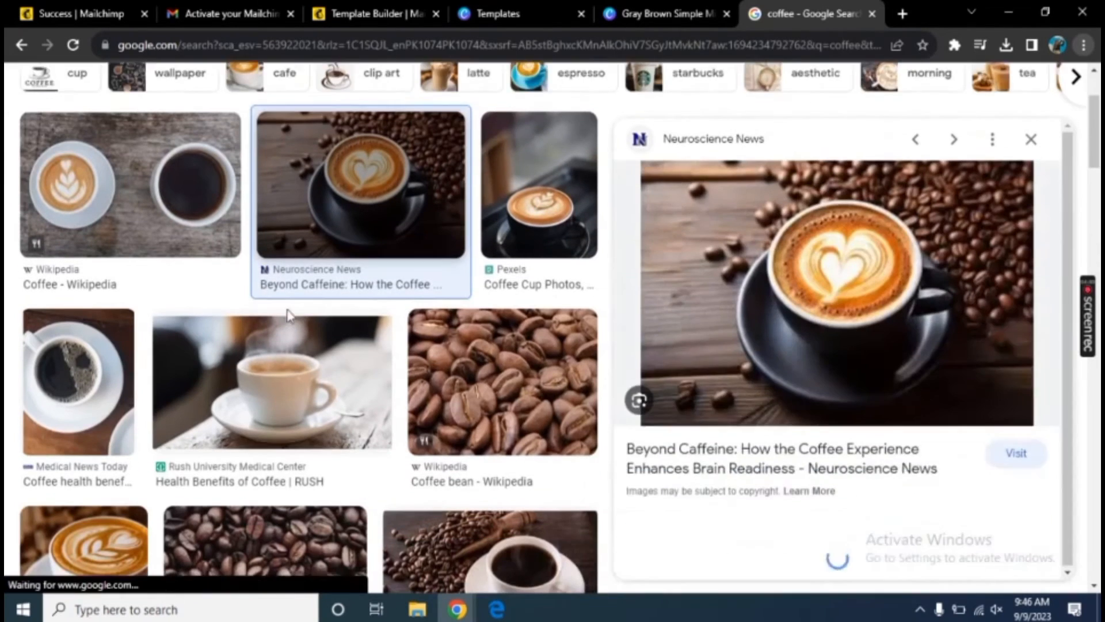
right_click(741, 325)
left_click(815, 492)
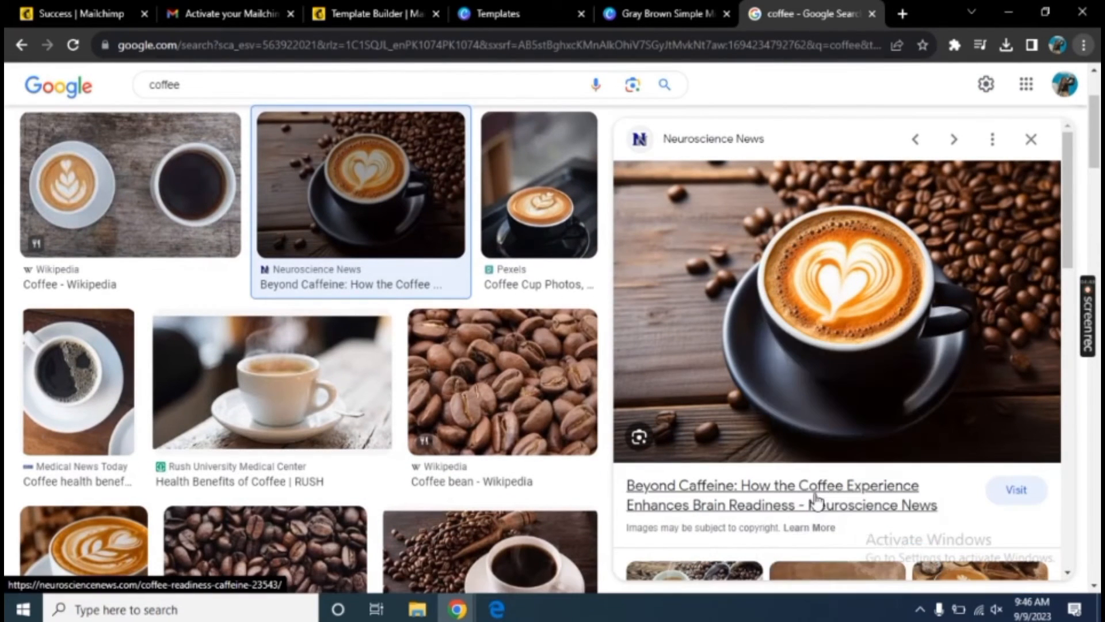
left_click(418, 364)
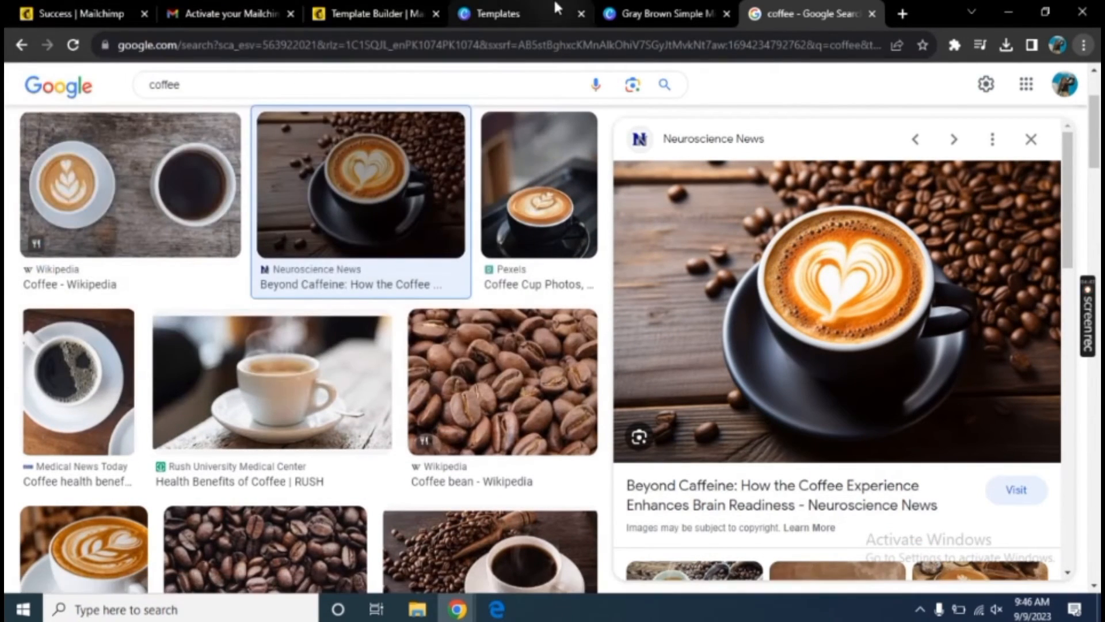
Switch back to the Mailchimp template and upload 09.09.2023_09.47.47_REC from Downloads into the image block below the heading
left_click(374, 14)
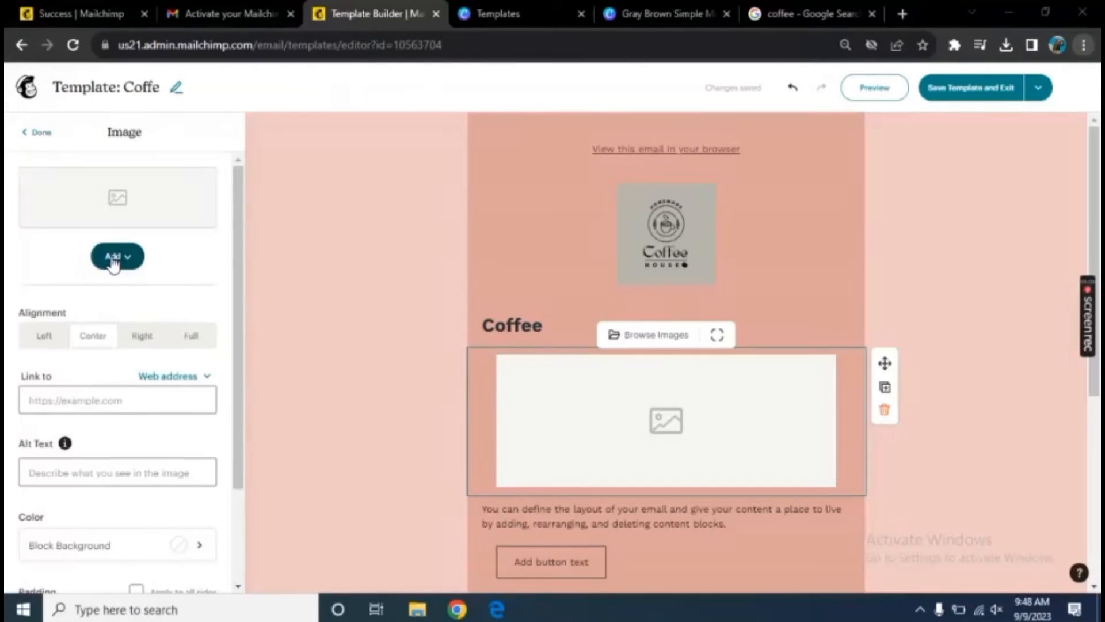
left_click(115, 256)
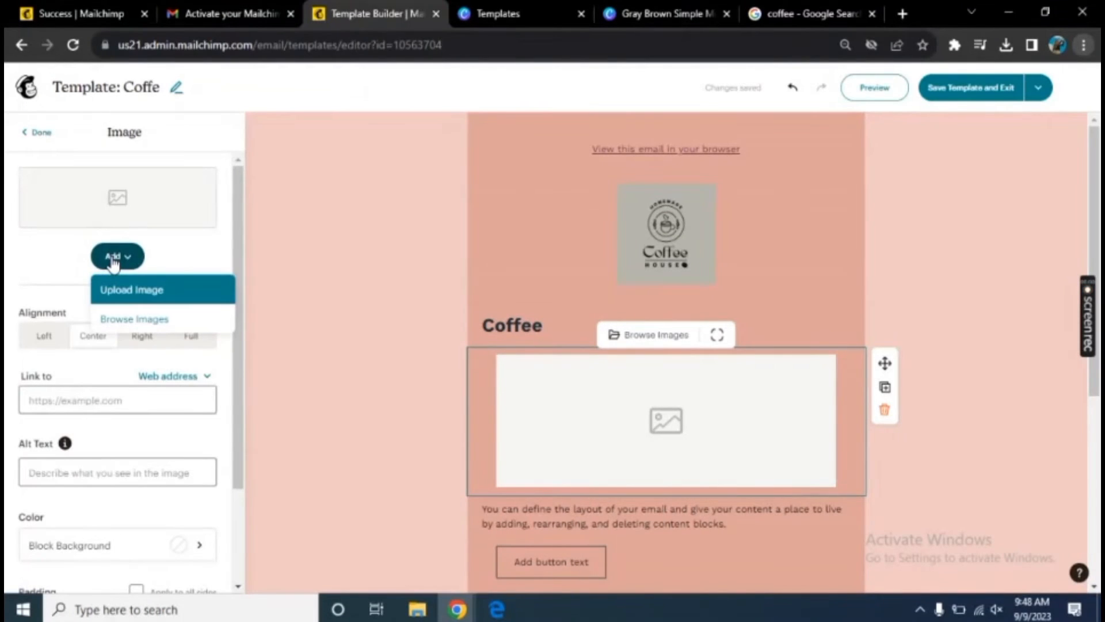
left_click(127, 289)
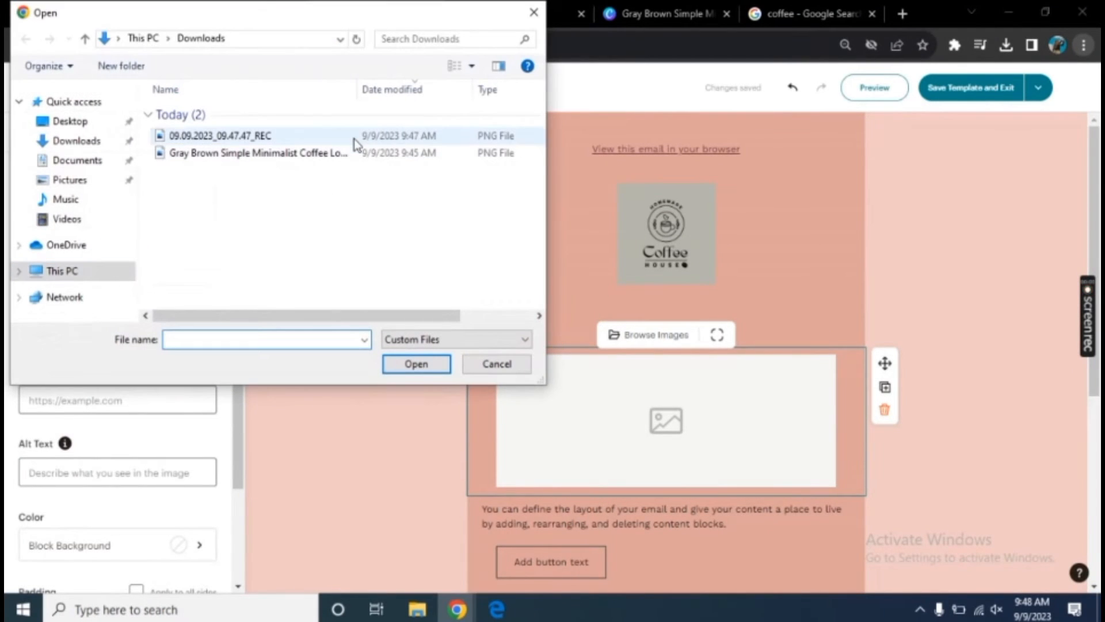
double_click(354, 139)
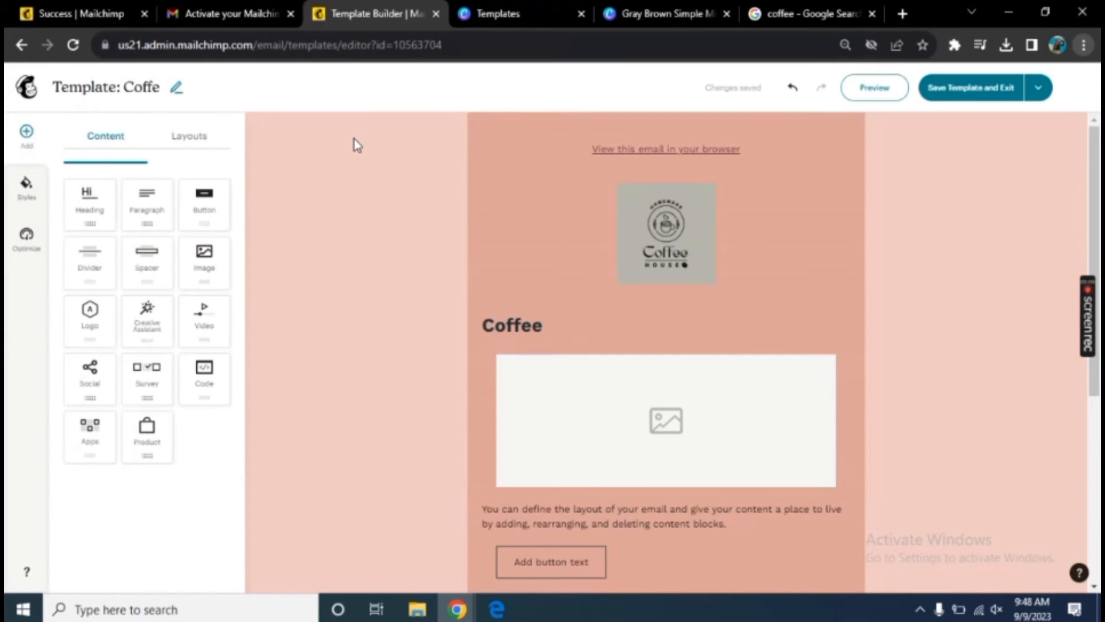
scroll(451, 414, "down", 4)
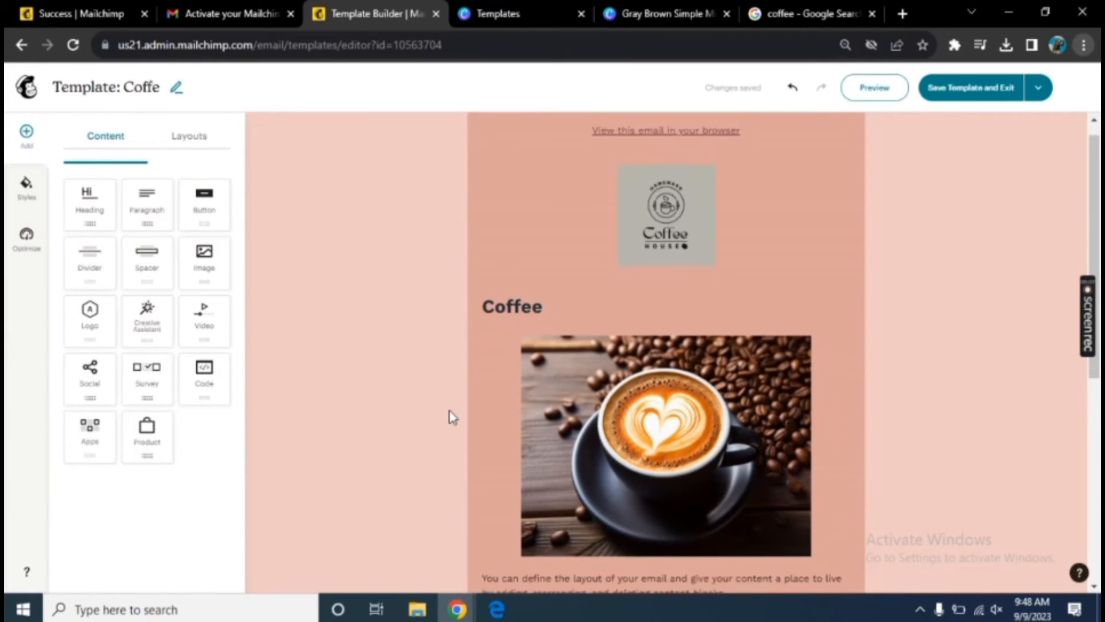
Replace the paragraph below the photo with "Coffee is a beverage prepared from roasted coffee beans. Darkly colored, bitter, and slightly acidic" copied from Google
left_click(571, 370)
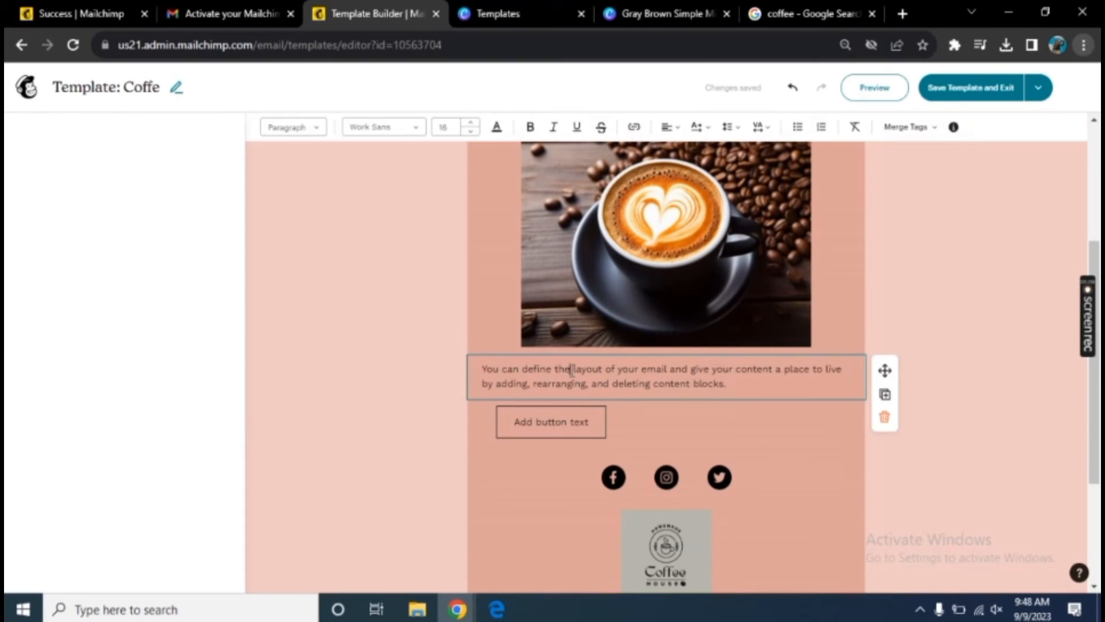
left_click(806, 13)
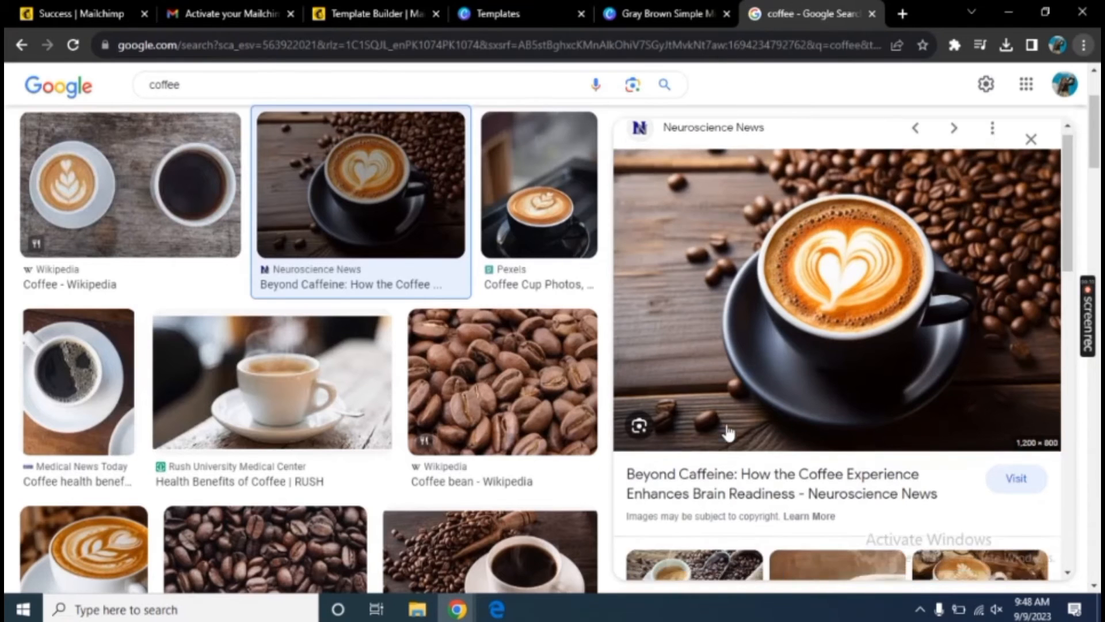
key("alt+Left")
left_click_drag(143, 292, 214, 309)
key("ctrl+c")
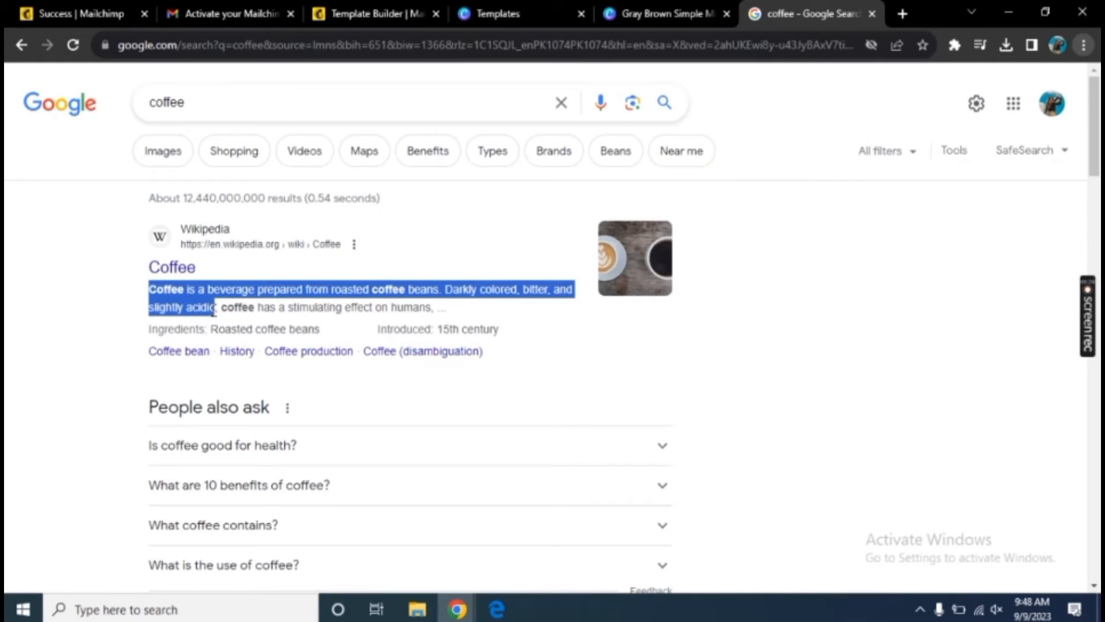
left_click(374, 13)
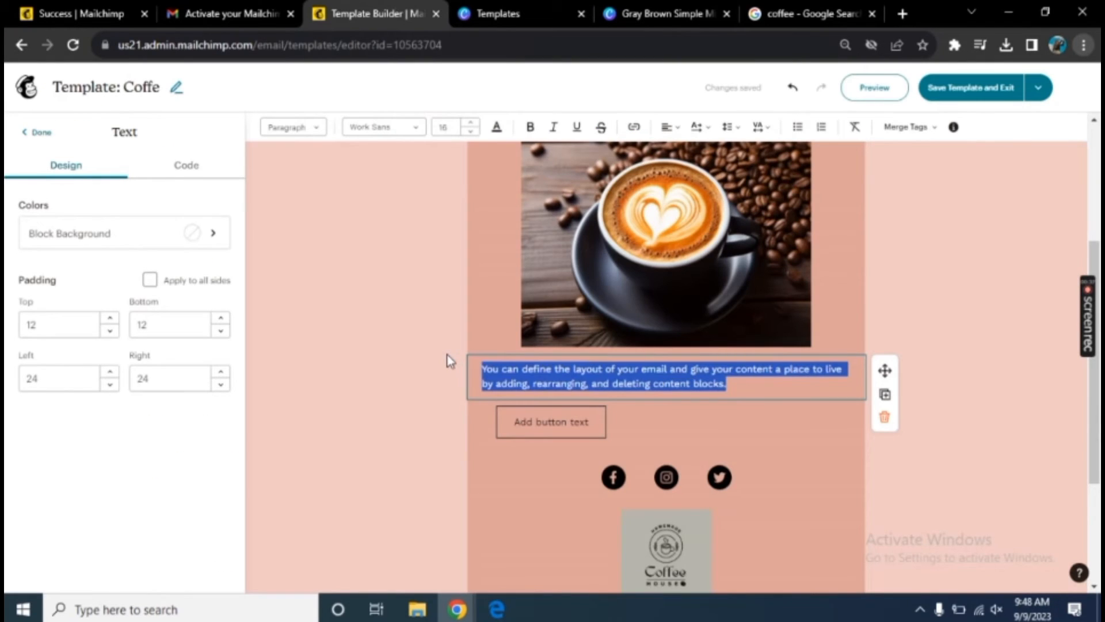
key("BackSpace")
key("ctrl+v")
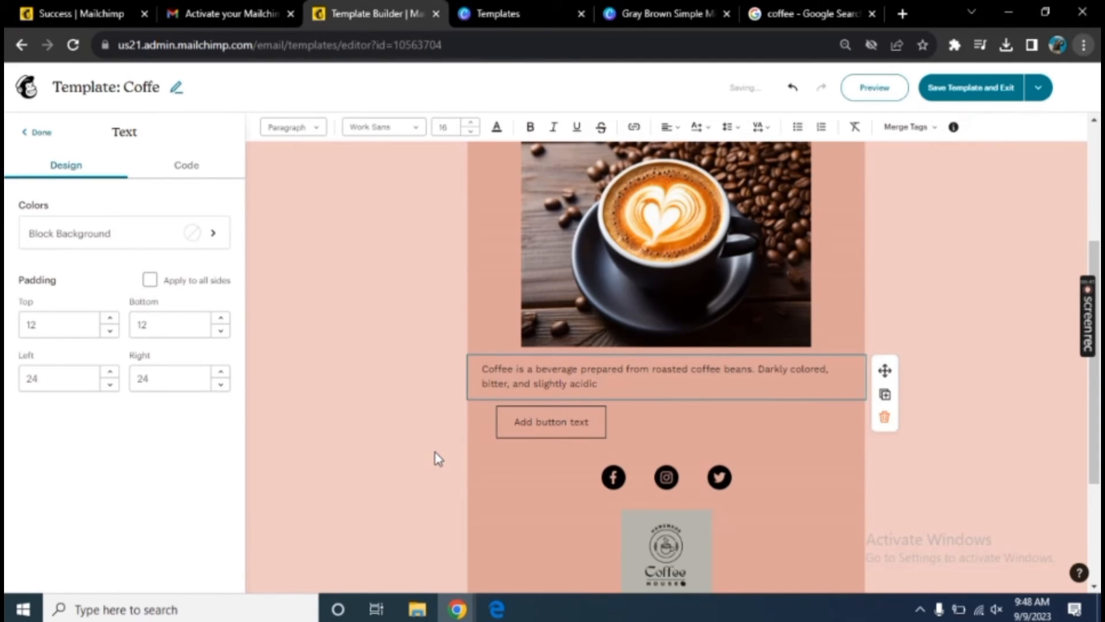
Extend the heading above the coffee photo to "Coffee House" and leave the text editing
scroll(553, 319, "up", 4)
left_click(554, 319)
type("c")
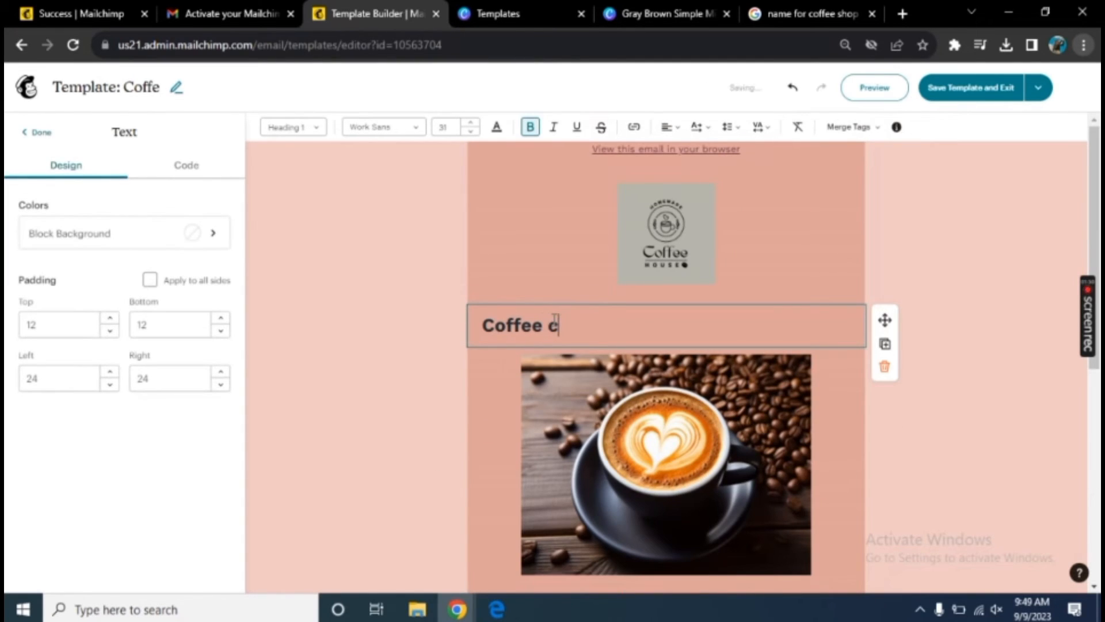
key("BackSpace")
type("House")
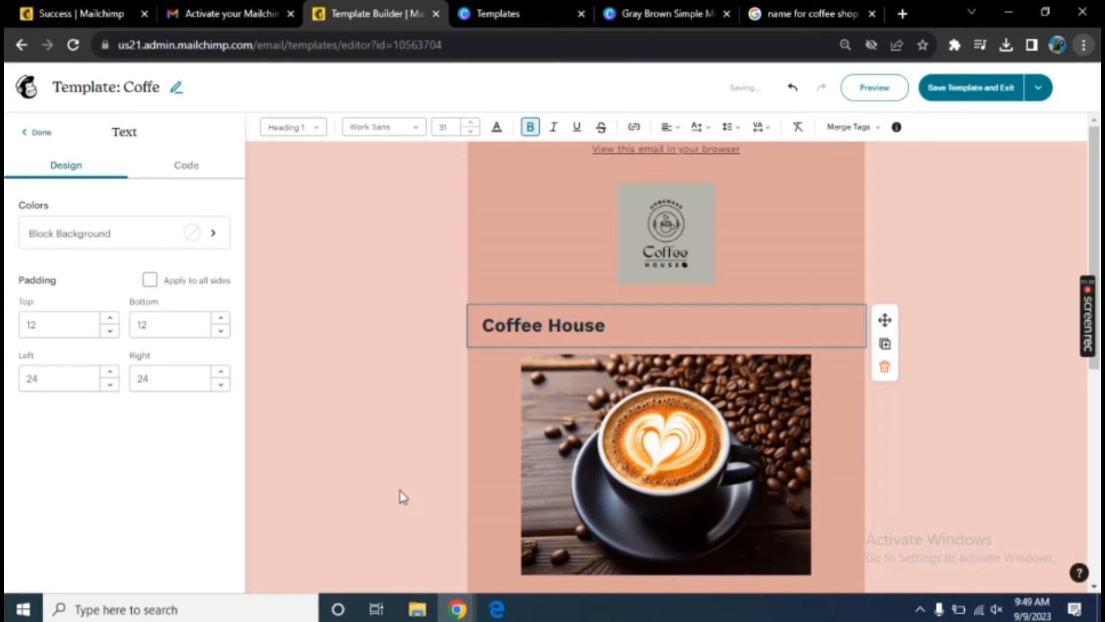
left_click(389, 518)
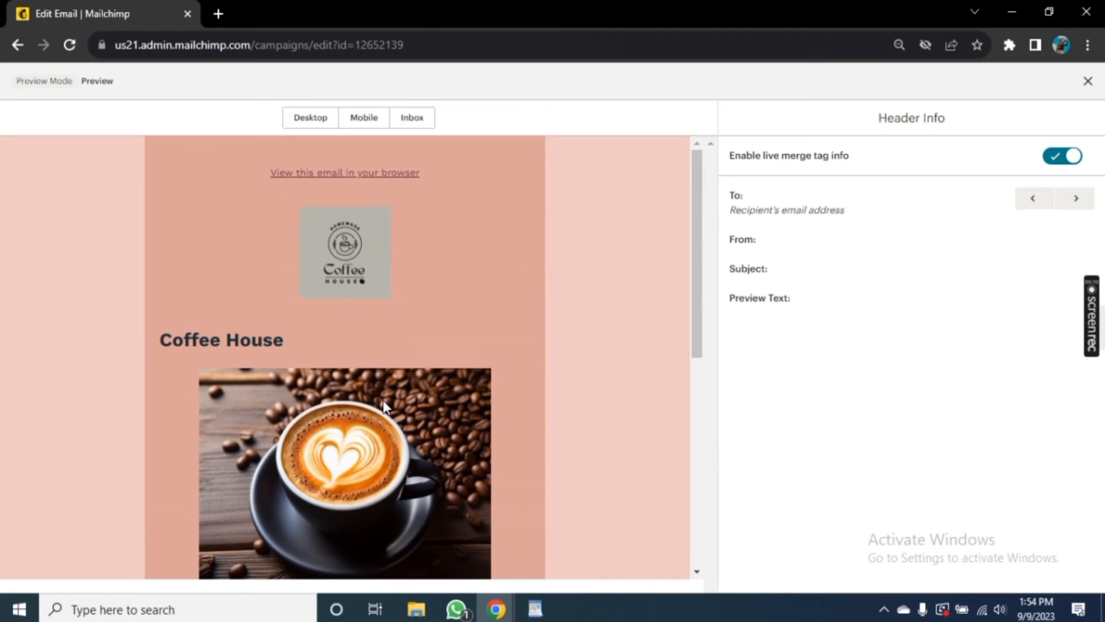
Check the Coffee House email's full layout in preview, save the template and exit the builder
scroll(382, 399, "down", 8)
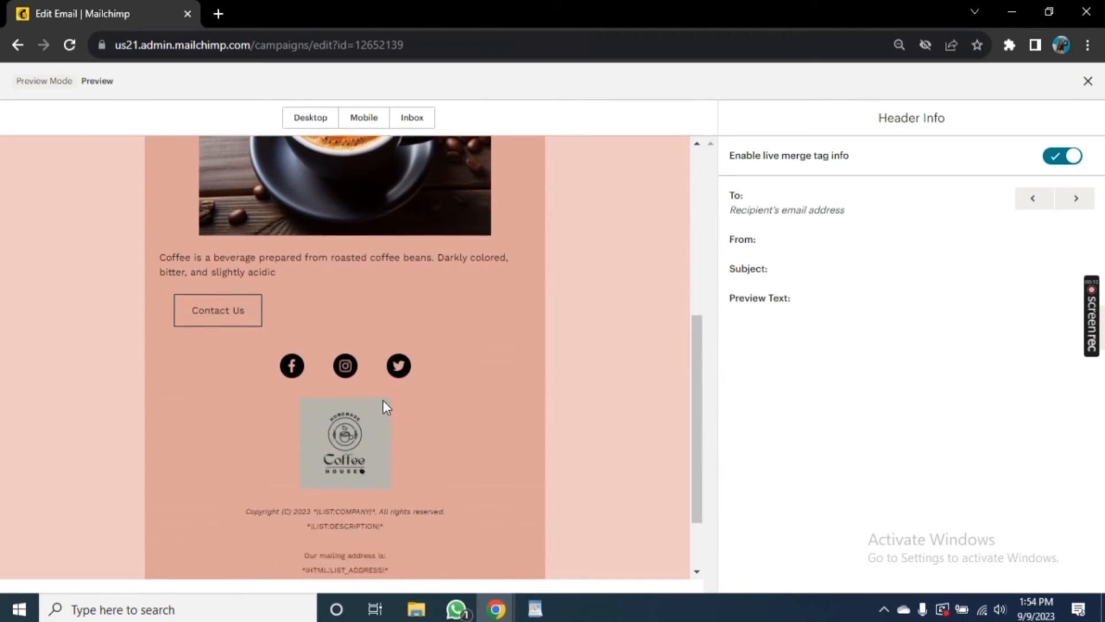
scroll(384, 402, "up", 10)
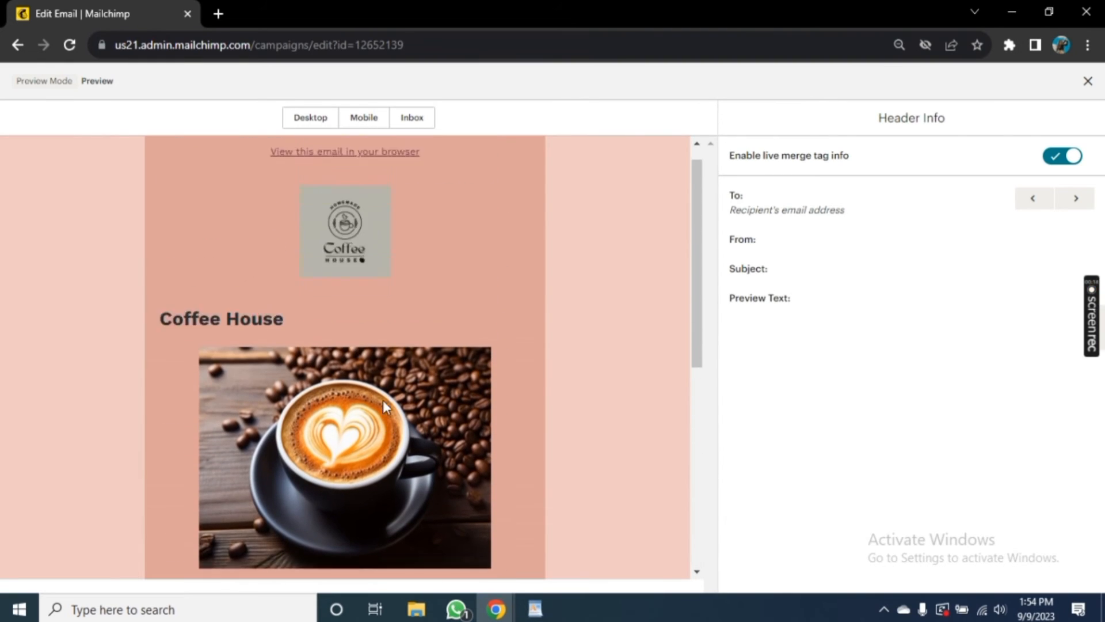
scroll(382, 399, "down", 1)
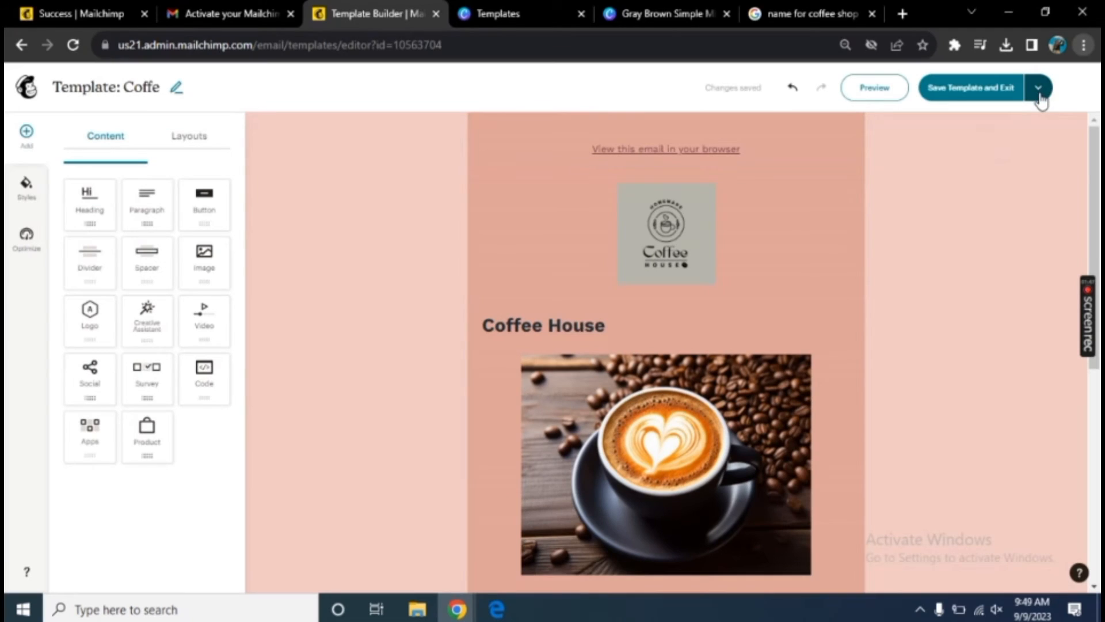
left_click(1039, 89)
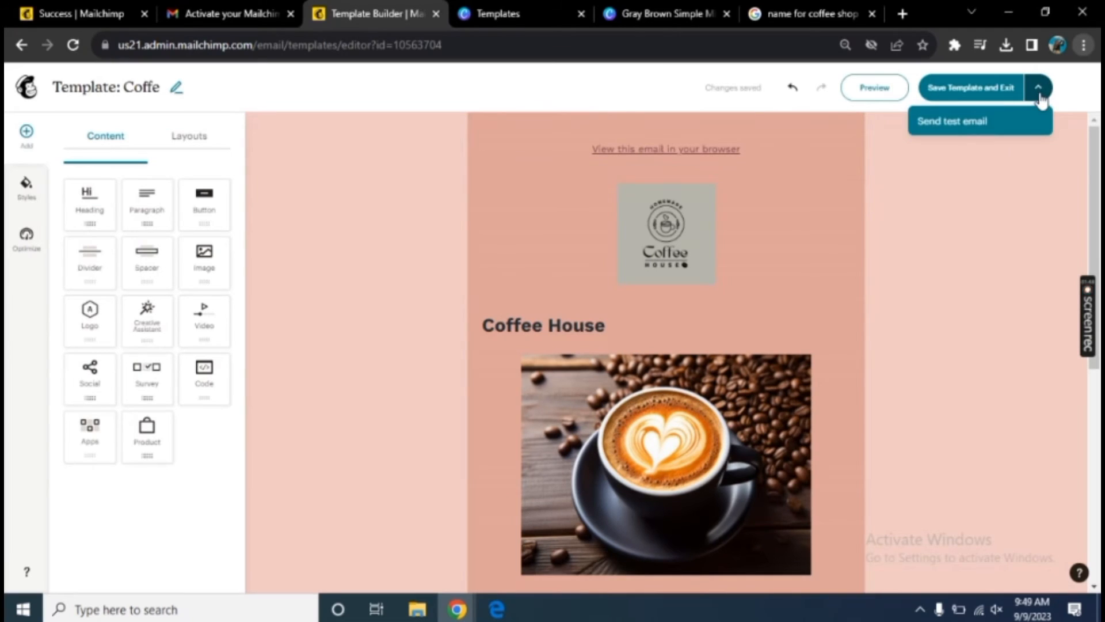
left_click(993, 95)
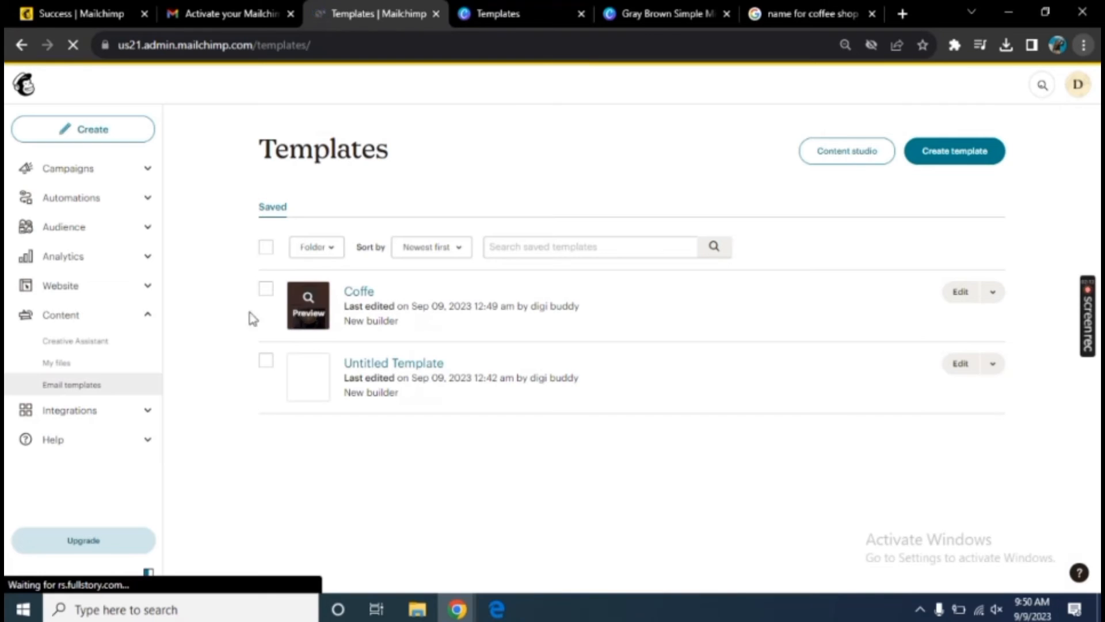
Go to the campaigns list and create a new regular email campaign
left_click(99, 174)
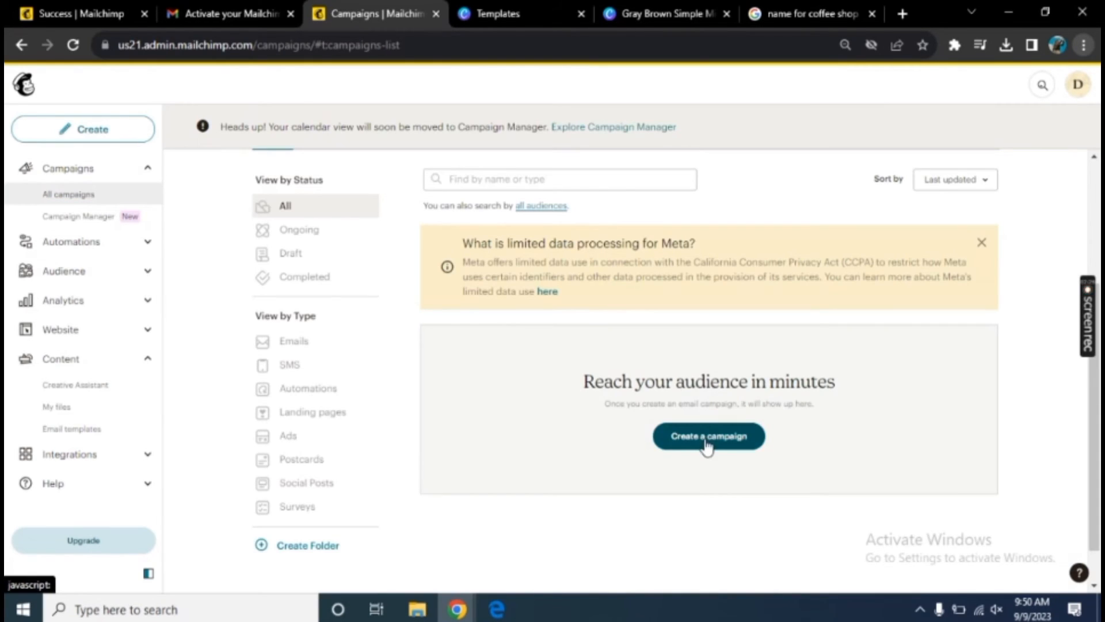
left_click(707, 443)
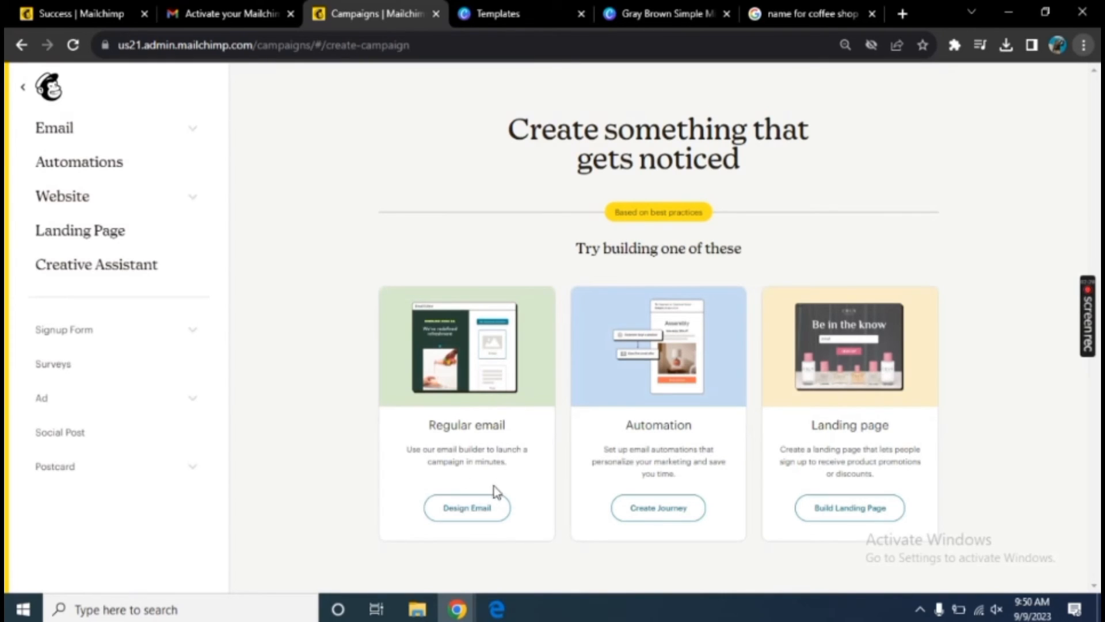
left_click(476, 521)
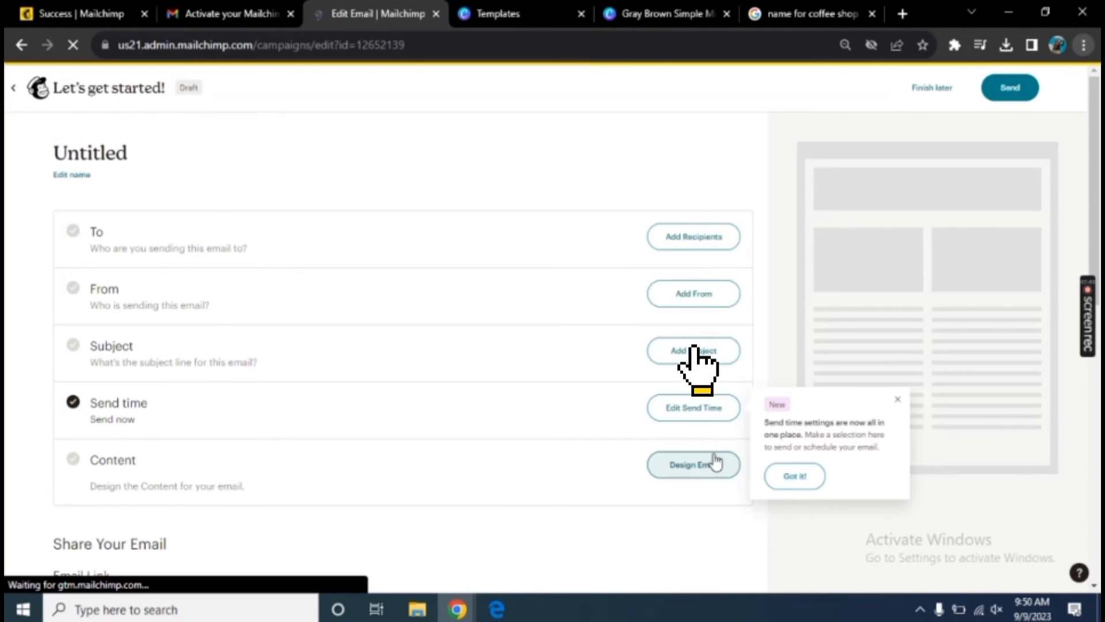
Apply the saved Coffe template as the campaign's email content, save it and exit to the campaign checklist
left_click(694, 465)
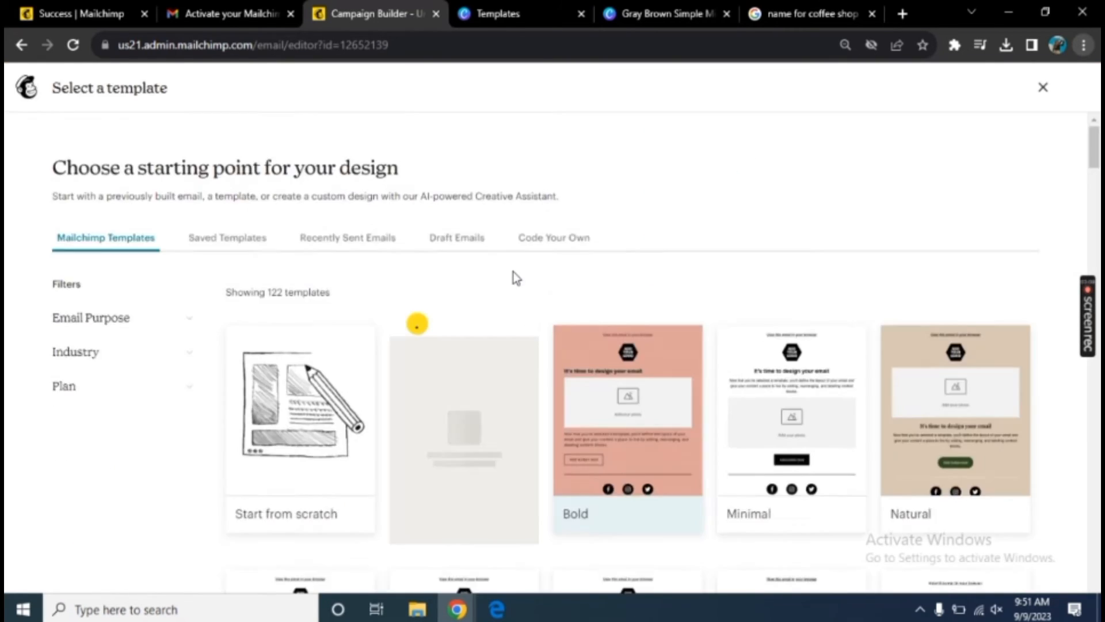
scroll(512, 272, "down", 2)
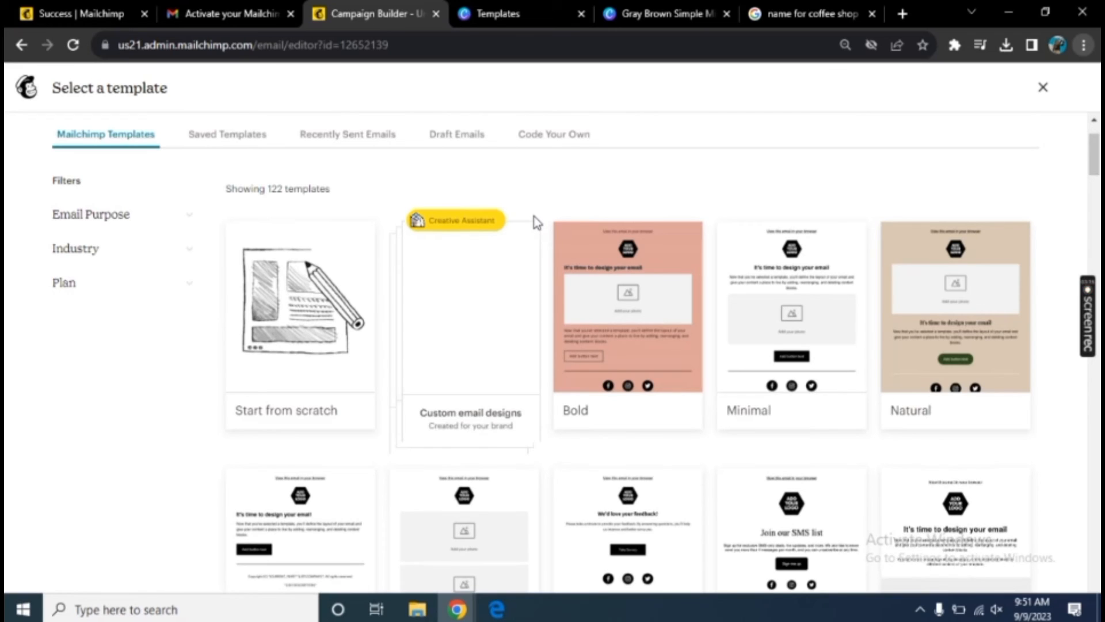
scroll(535, 221, "up", 2)
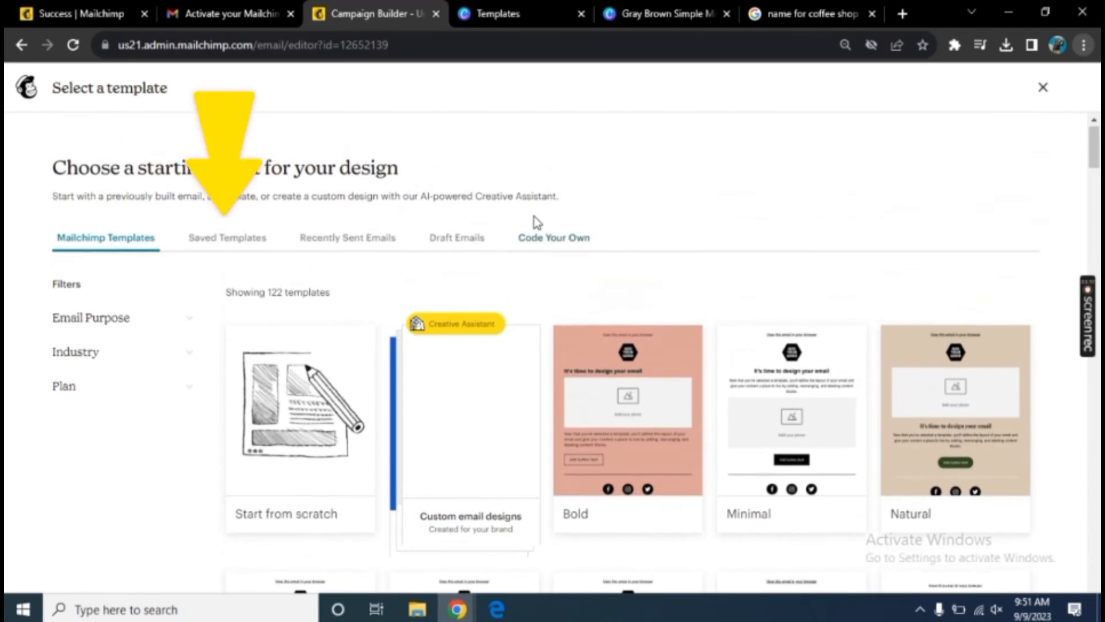
left_click(253, 242)
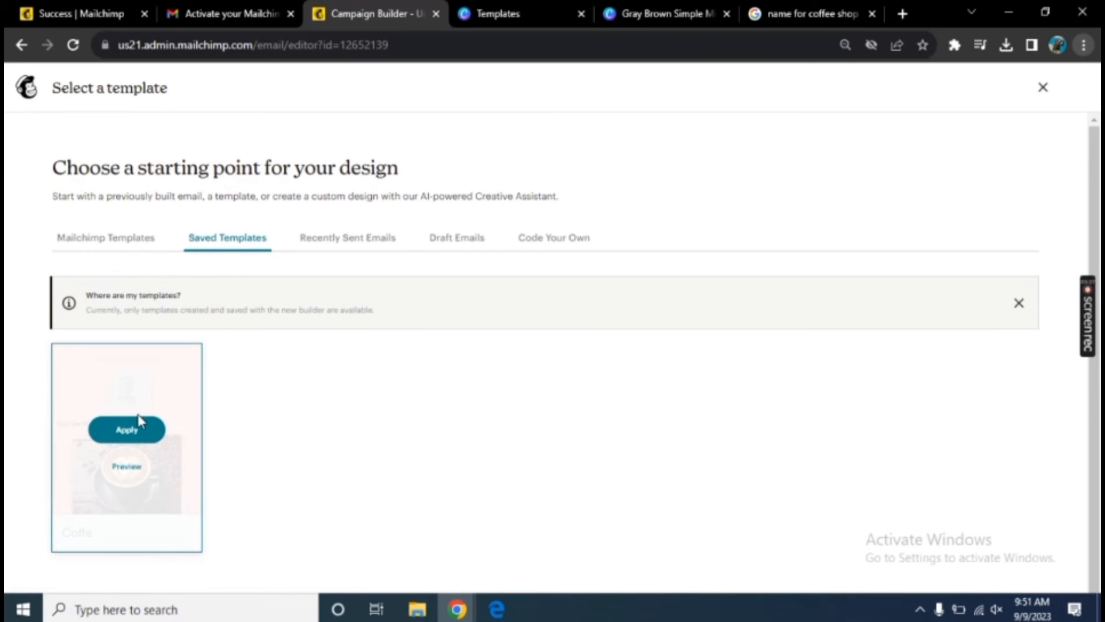
left_click(138, 432)
scroll(471, 426, "down", 7)
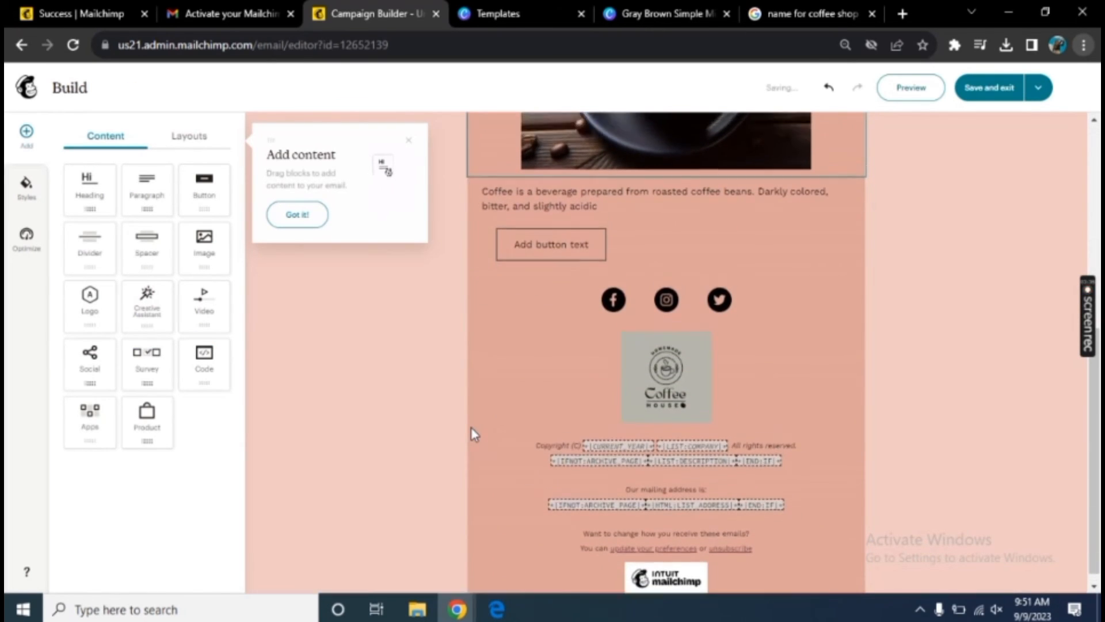
left_click(1008, 86)
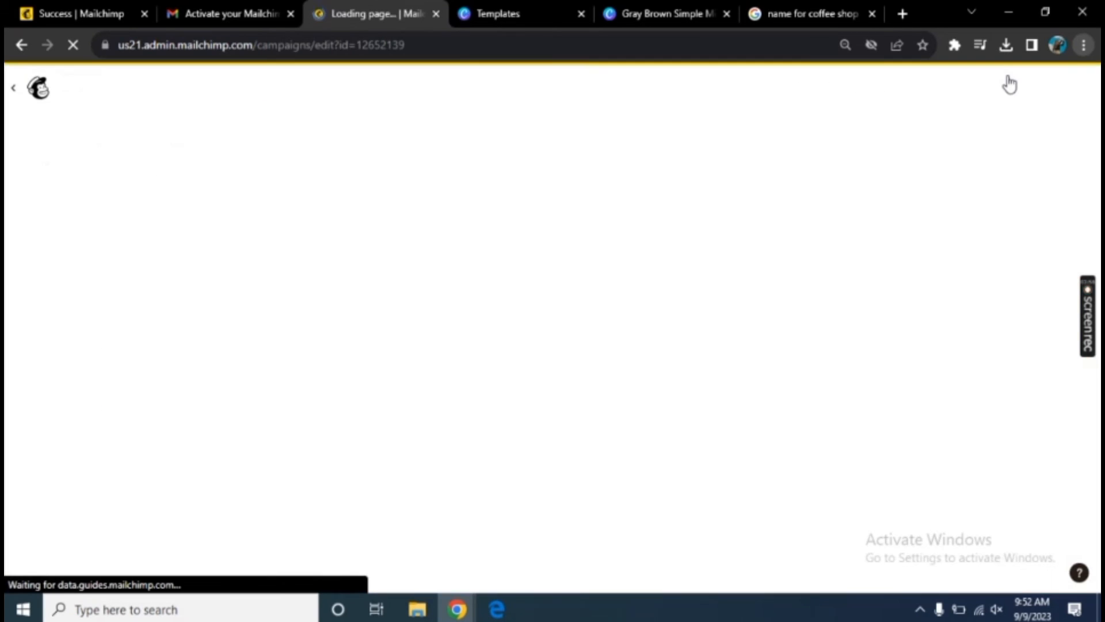
scroll(523, 473, "down", 2)
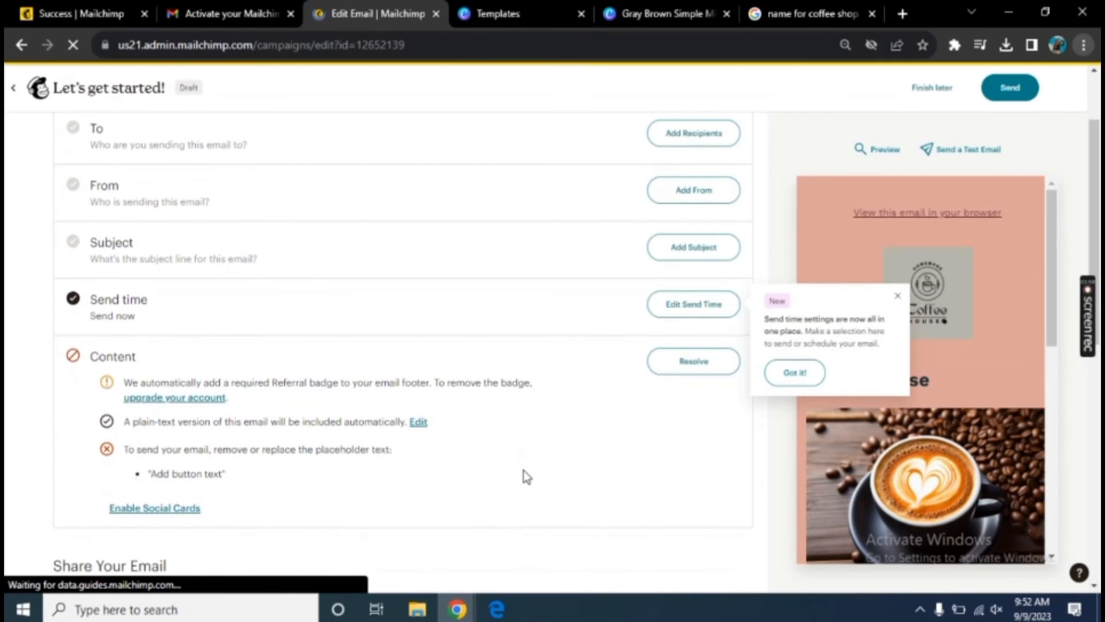
Try to enable social cards in the content section of the campaign checklist
scroll(524, 471, "down", 1)
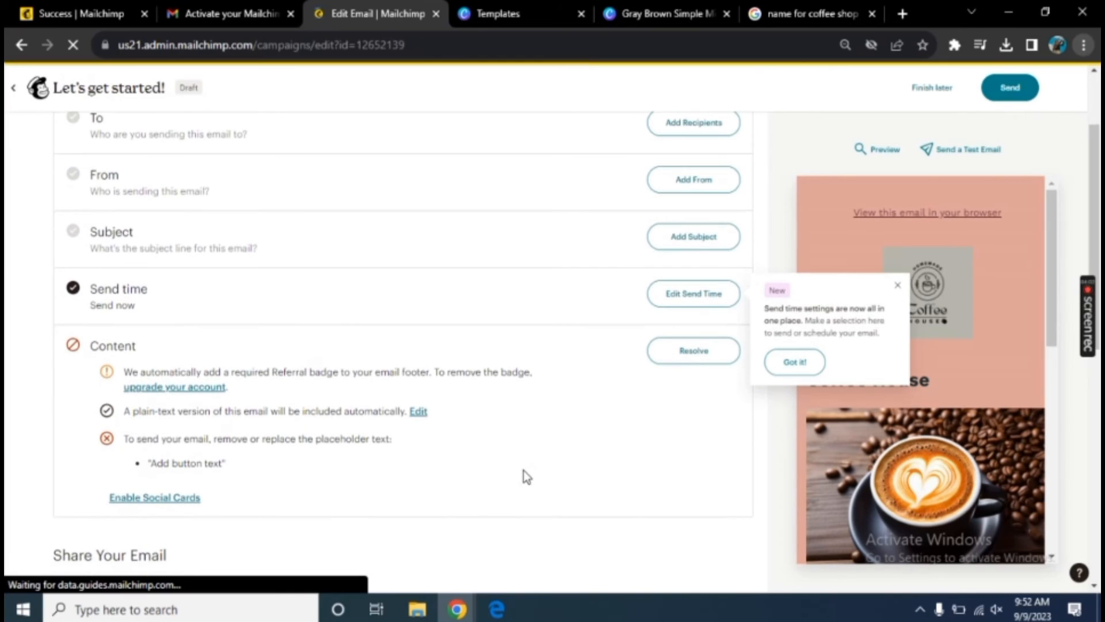
scroll(523, 471, "down", 1)
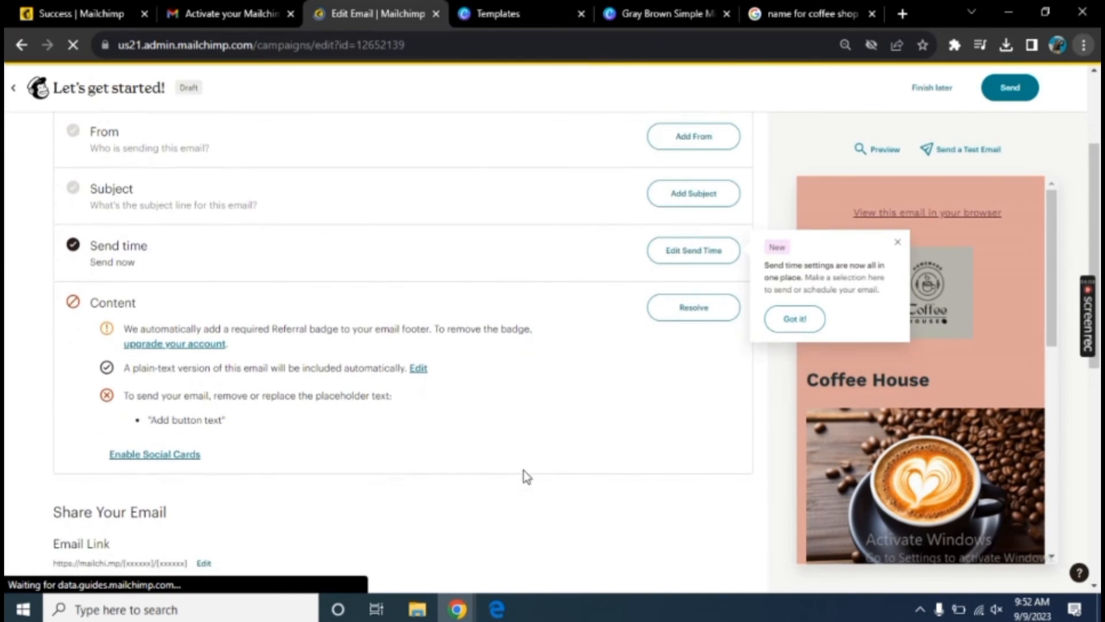
left_click(173, 456)
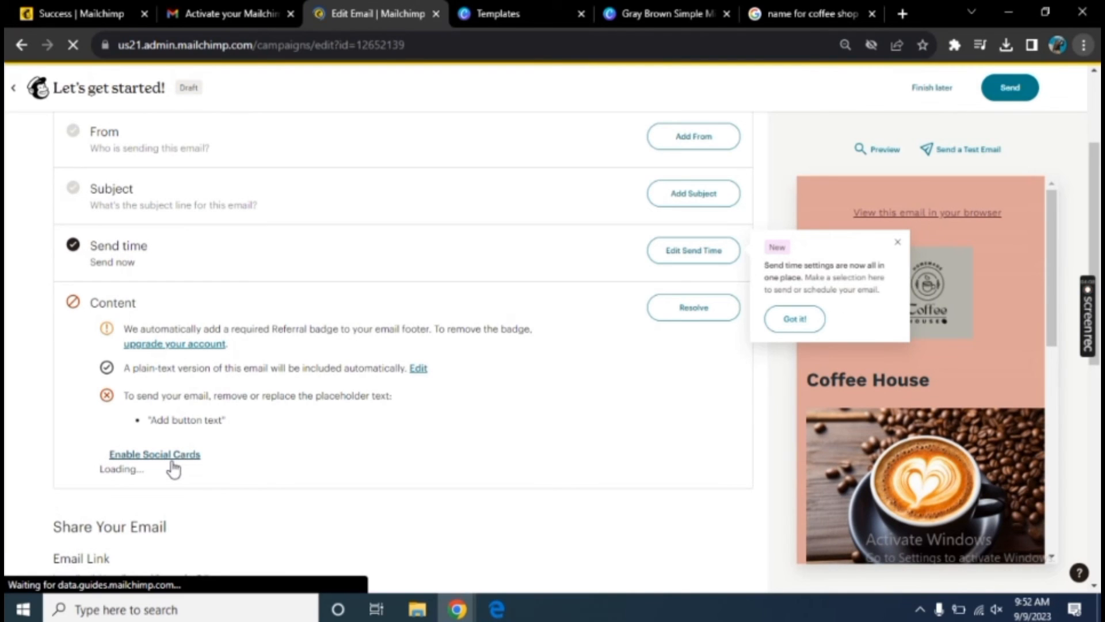
Review the checklist's email link, social post and tracking sections, plus the small preview of the Coffee House email
scroll(771, 323, "down", 4)
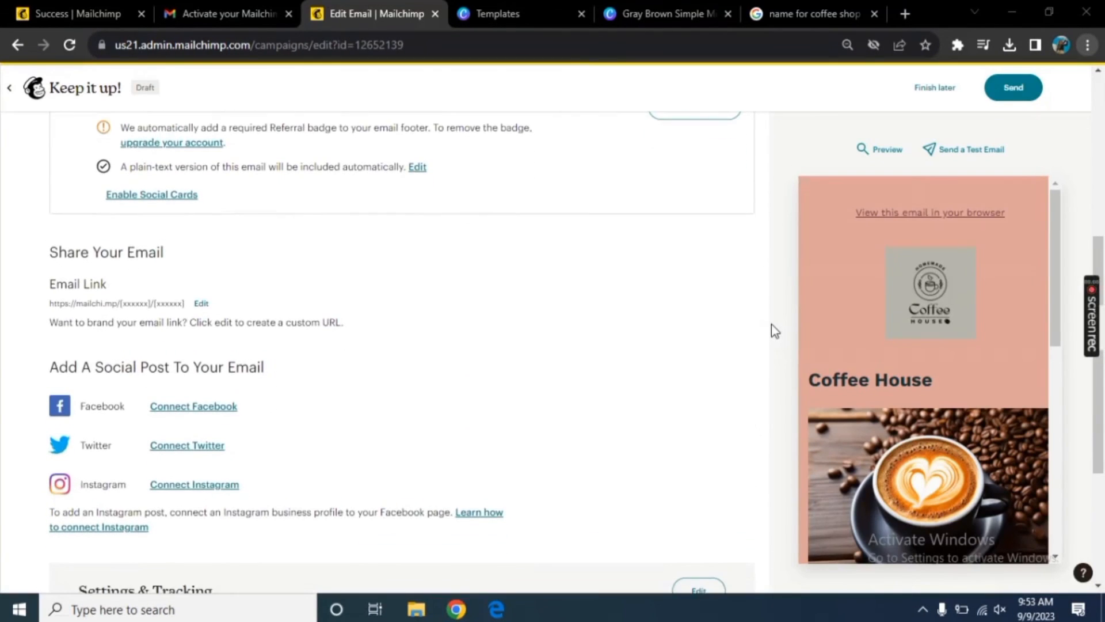
scroll(771, 331, "down", 4)
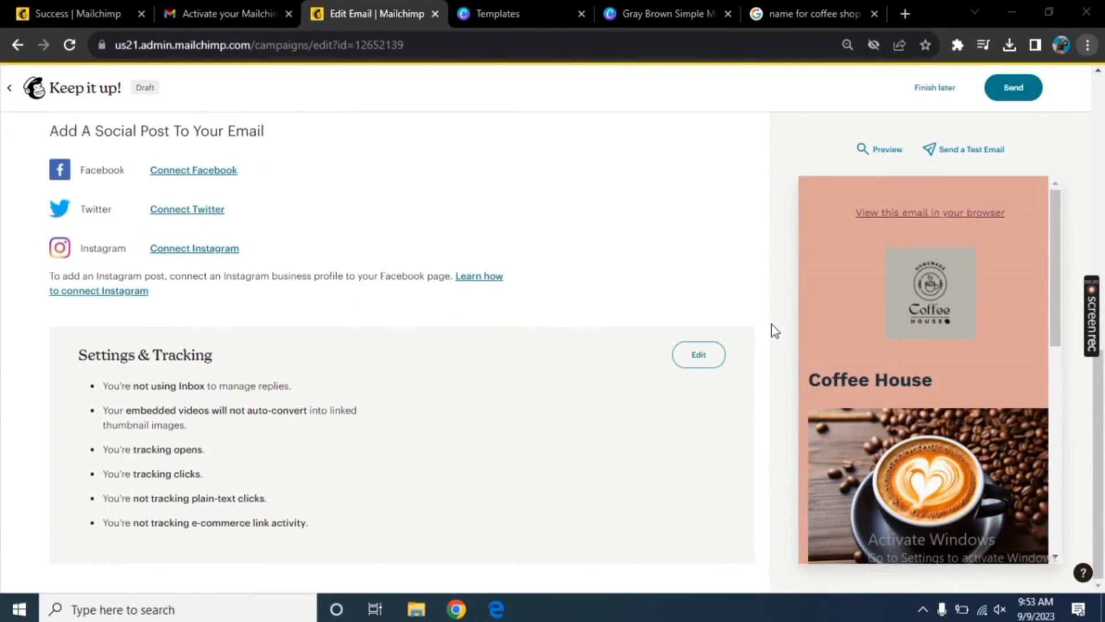
scroll(899, 397, "down", 7)
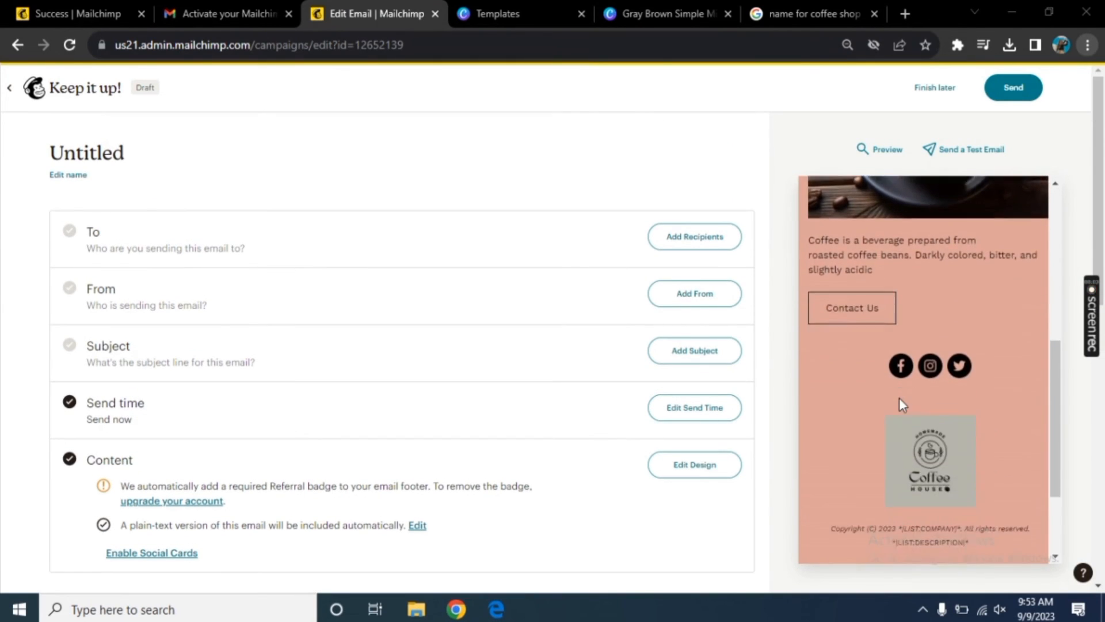
scroll(899, 397, "down", 2)
scroll(899, 397, "up", 3)
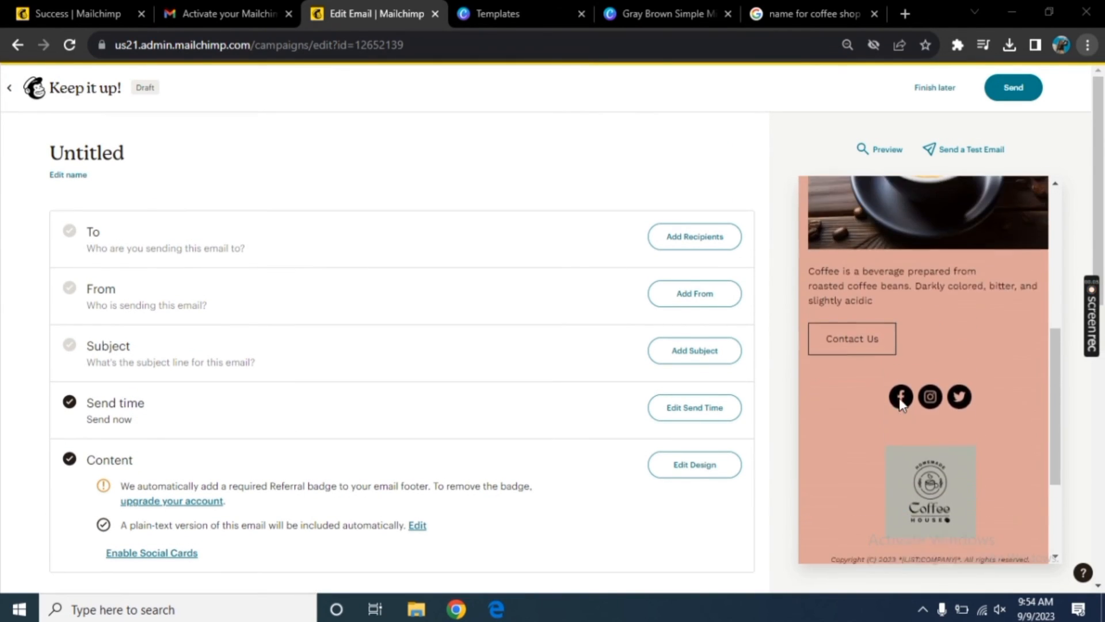
scroll(900, 401, "up", 7)
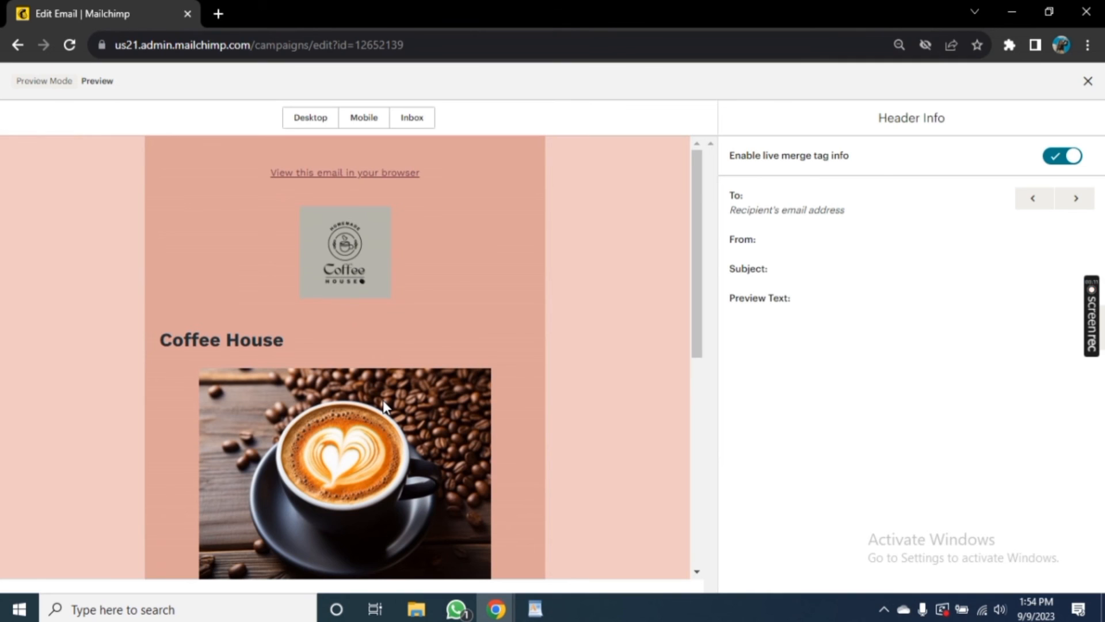
Examine the Coffee House email in the full-size desktop preview, from the header logo to the footer
scroll(382, 403, "down", 3)
scroll(384, 407, "down", 5)
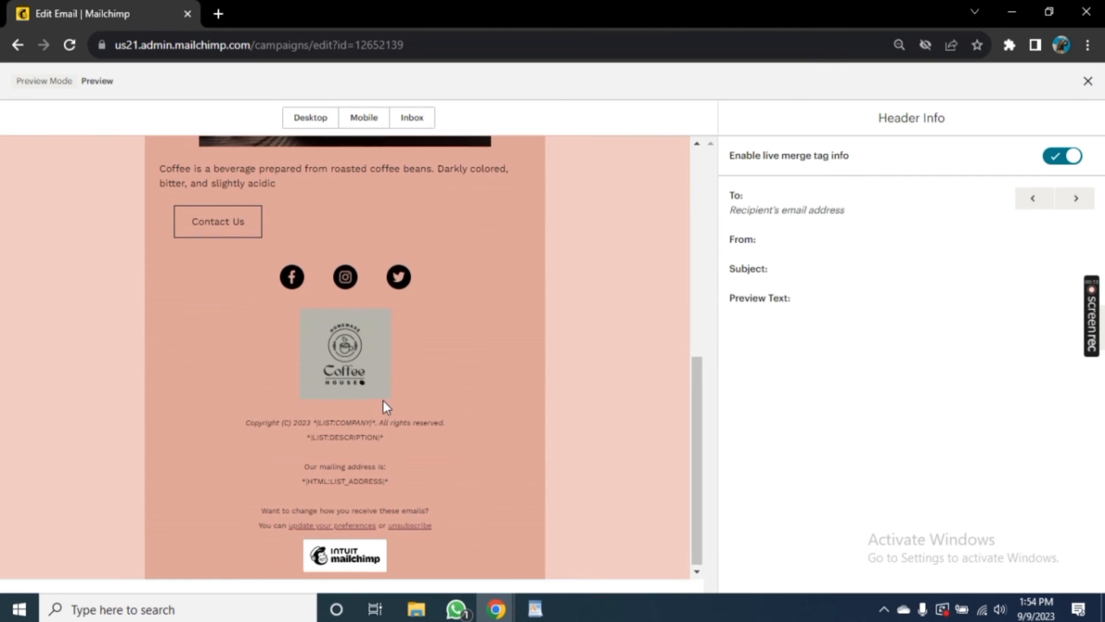
scroll(383, 407, "up", 5)
scroll(384, 402, "up", 3)
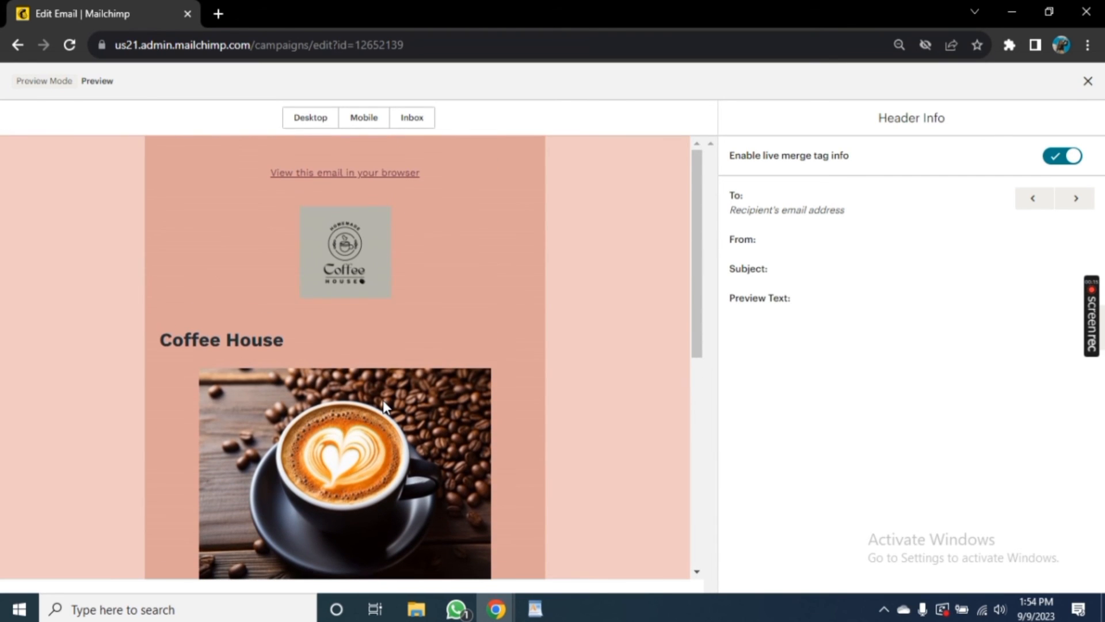
scroll(382, 399, "down", 4)
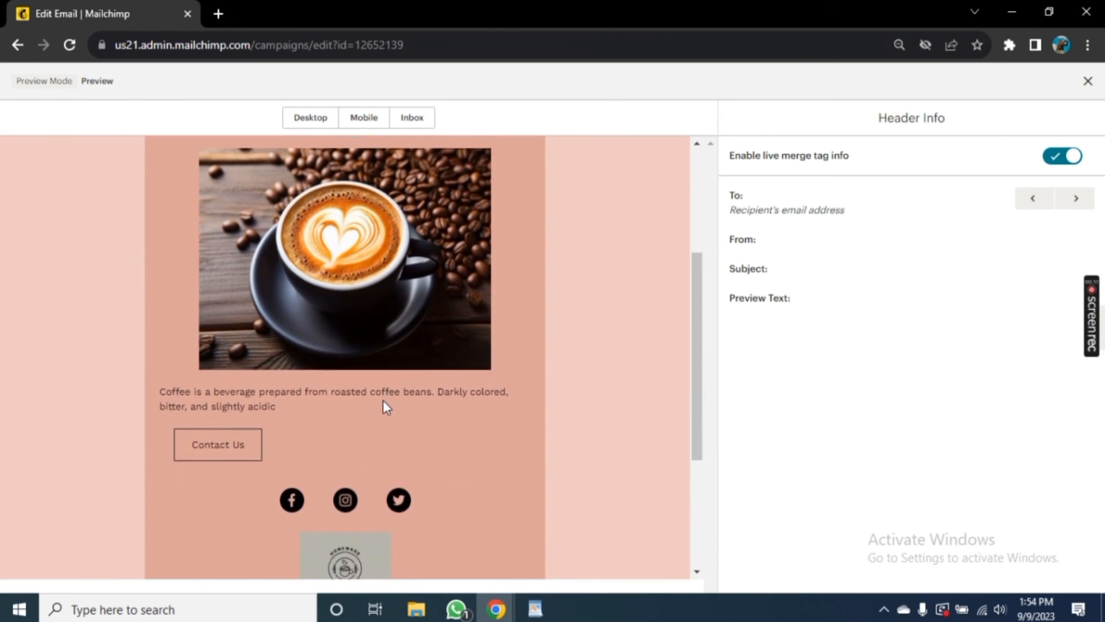
scroll(383, 401, "up", 4)
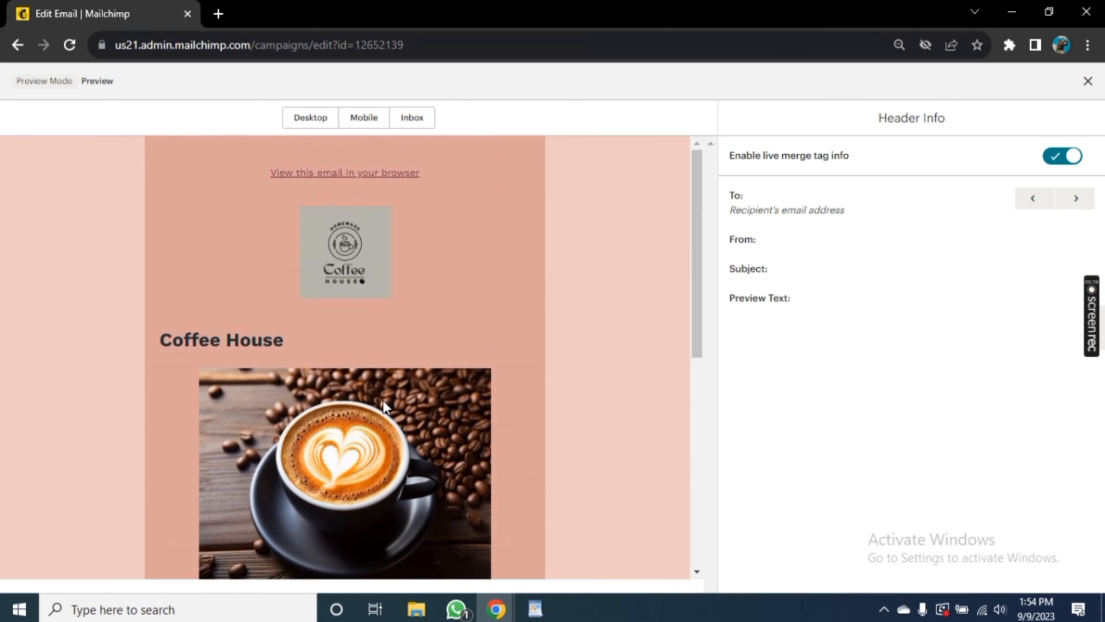
scroll(382, 400, "down", 5)
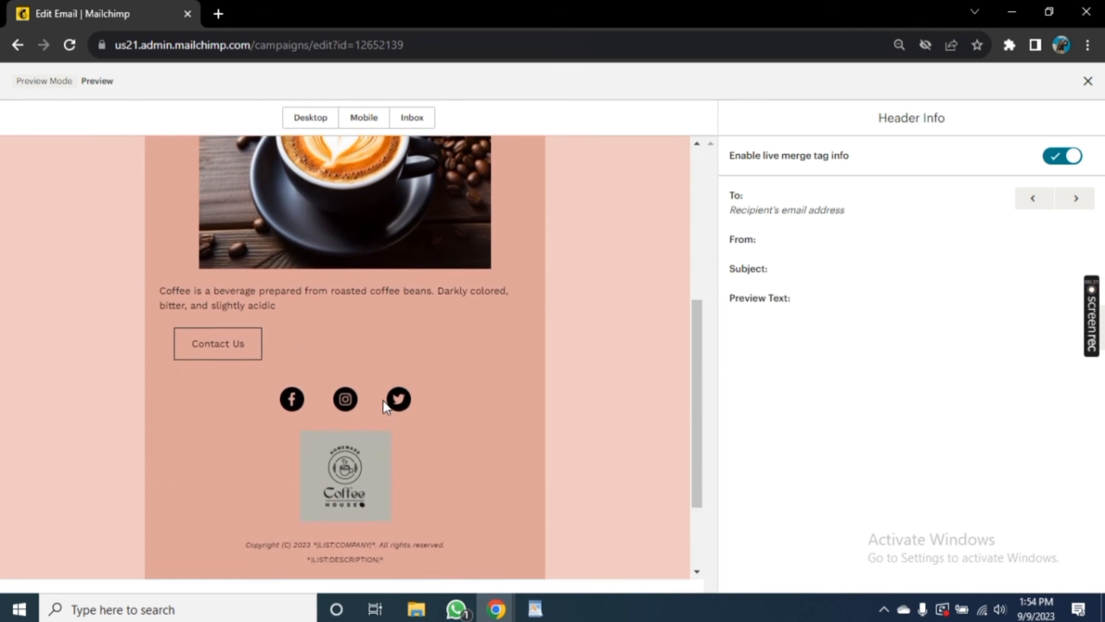
Switch the email preview to the Mobile view and check the whole layout down to the footer
left_click(364, 117)
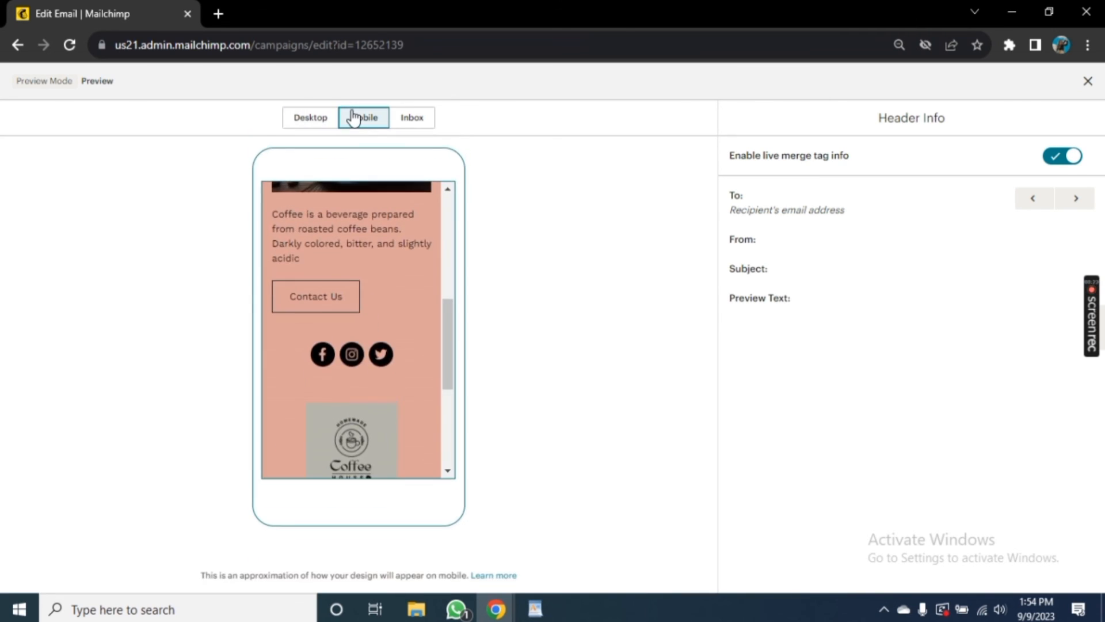
scroll(333, 313, "up", 5)
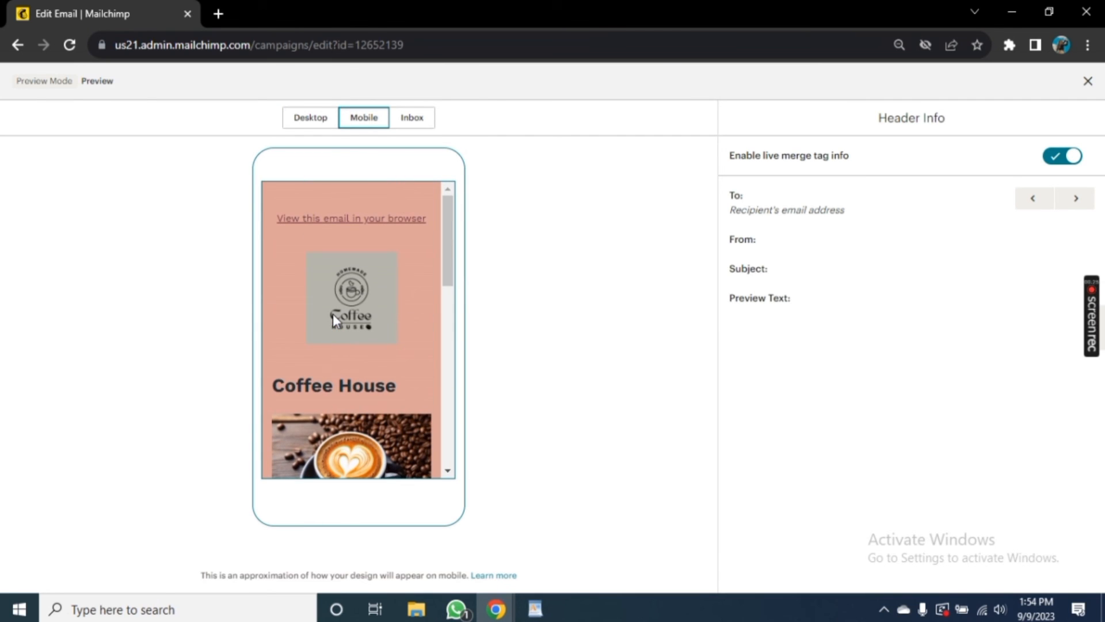
scroll(333, 313, "down", 5)
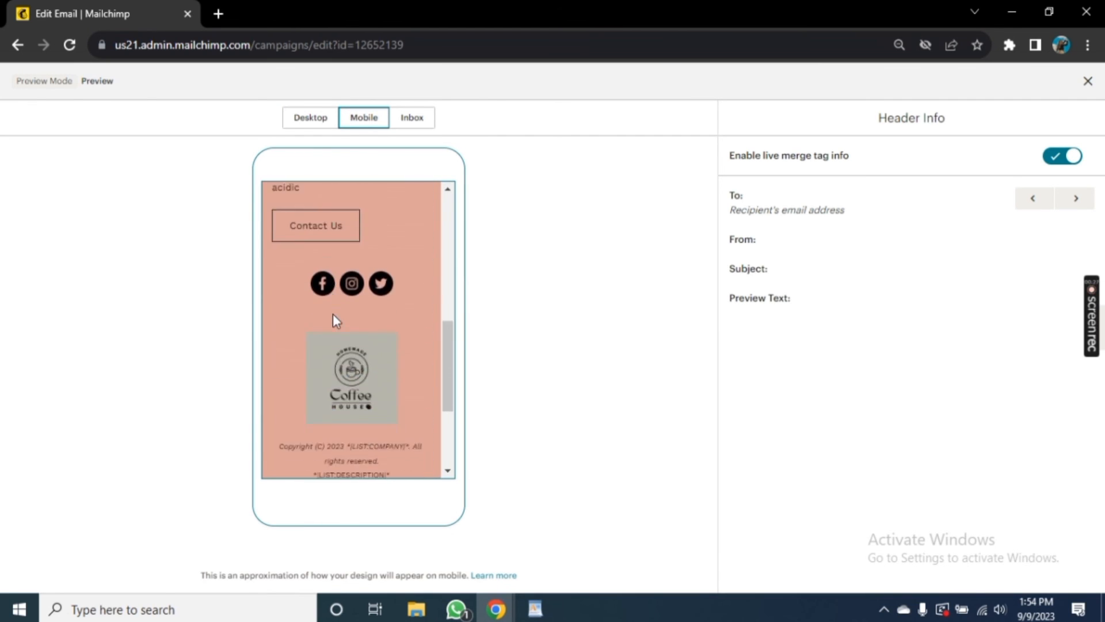
scroll(333, 314, "down", 3)
scroll(333, 315, "up", 8)
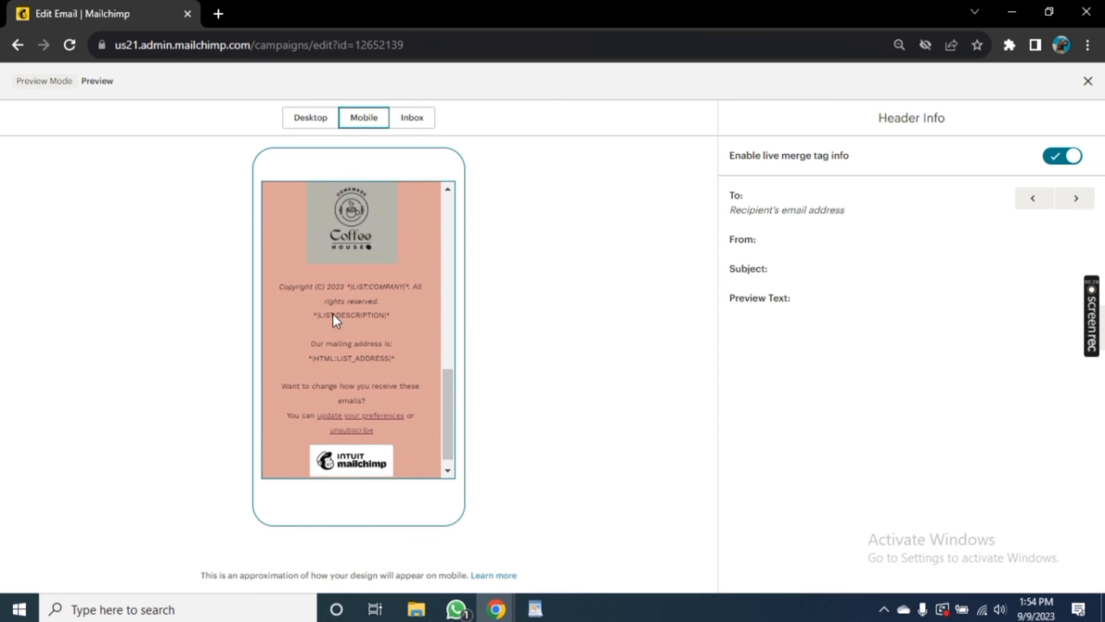